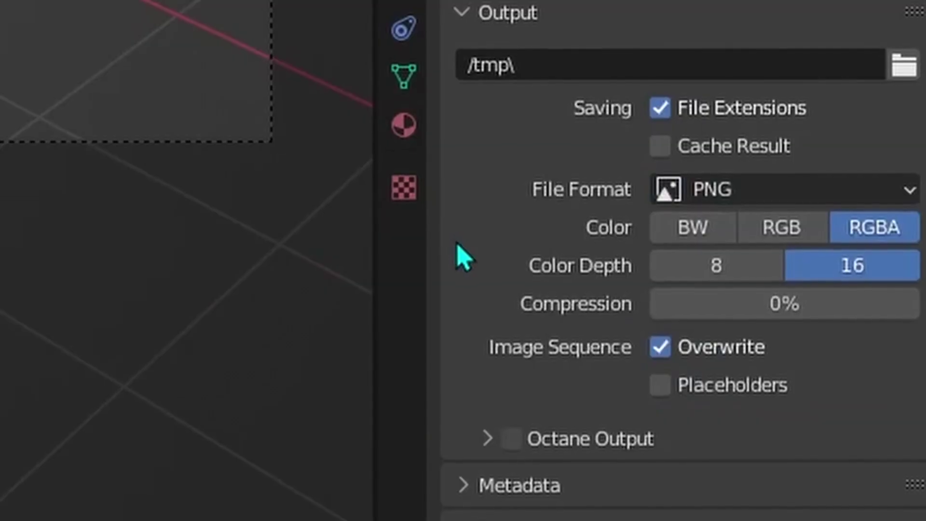
Change Blender's render output File Format from PNG to TIFF, keeping 16-bit RGBA
click(772, 189)
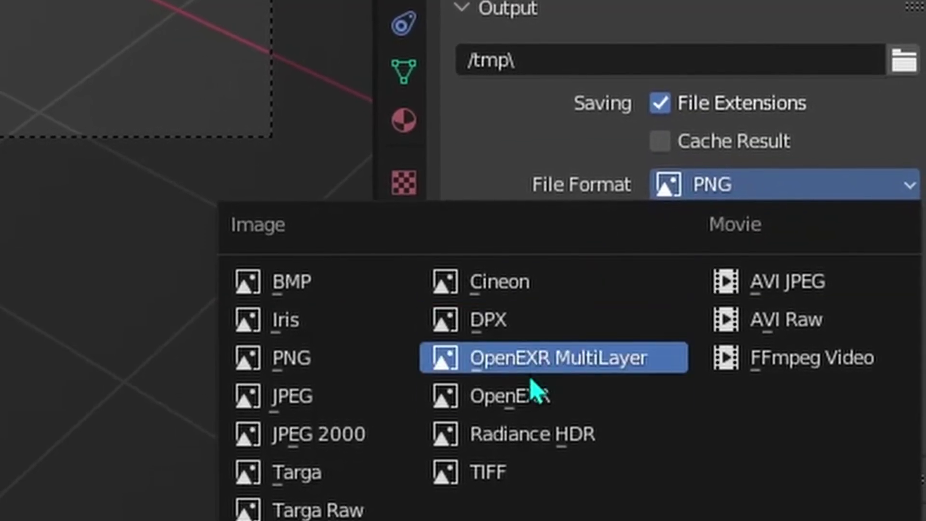
click(513, 497)
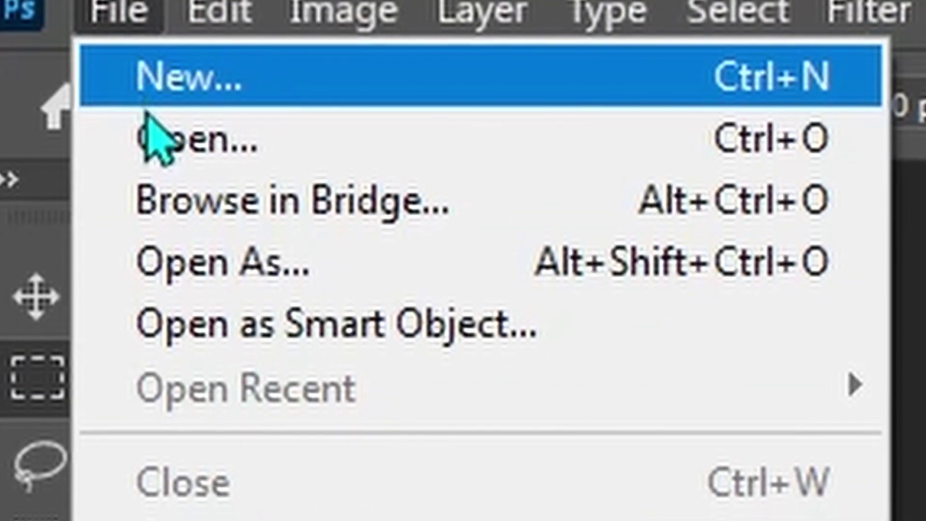
Open 2.tif and duplicate its layer with Ctrl+J
click(153, 138)
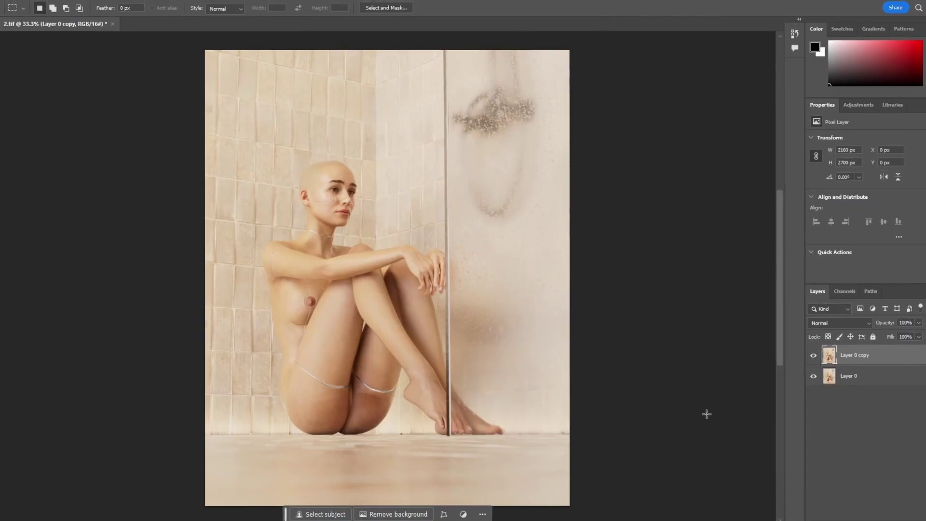
key(Delete)
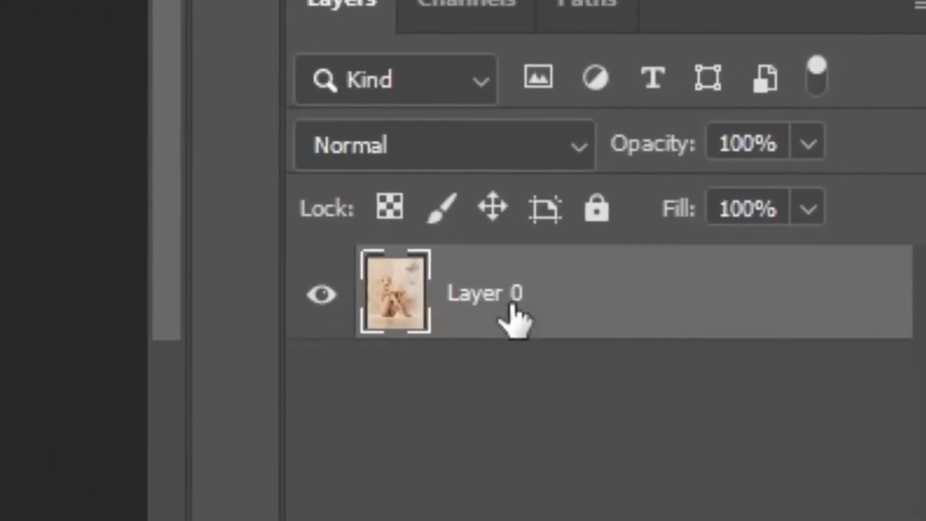
key(ctrl+j)
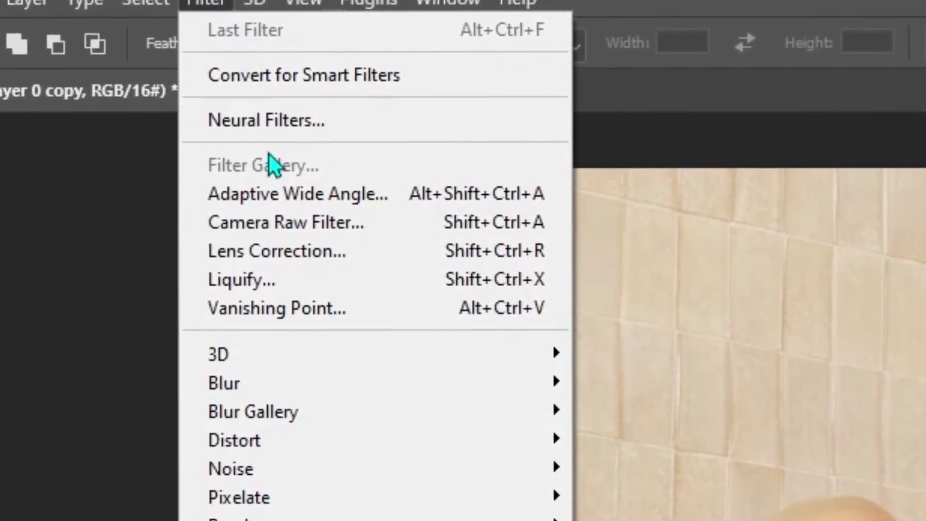
Blur the Layer 0 copy with a 34.6-pixel Gaussian Blur
mouse_move(327, 382)
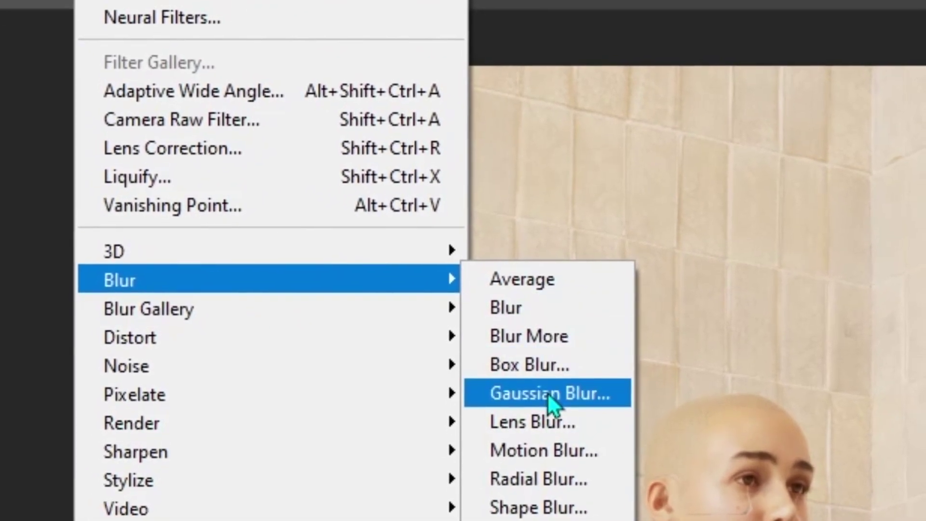
click(561, 407)
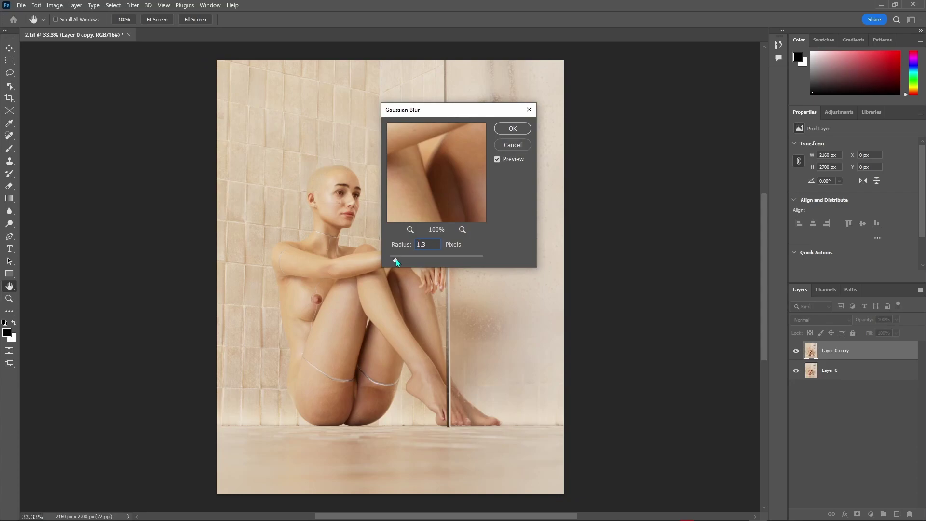
drag(423, 261, 436, 259)
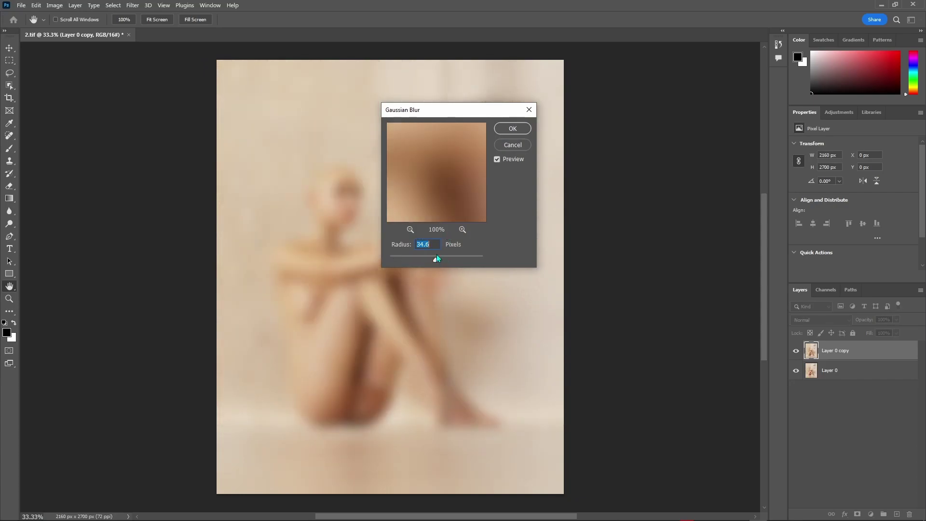
click(513, 128)
key(m)
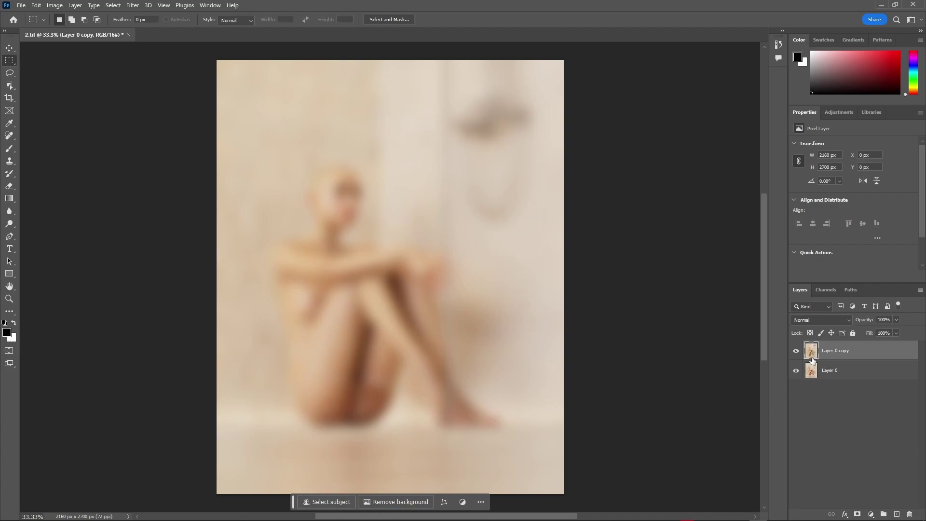
Split Layer 0 copy's Current Layer Blend If sliders to 0/25 and 92/255
double_click(813, 360)
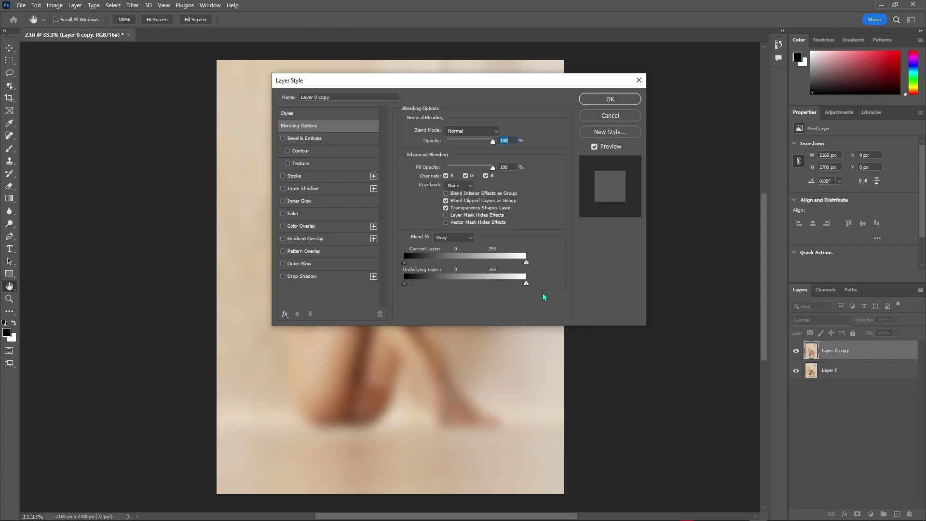
drag(406, 82, 664, 155)
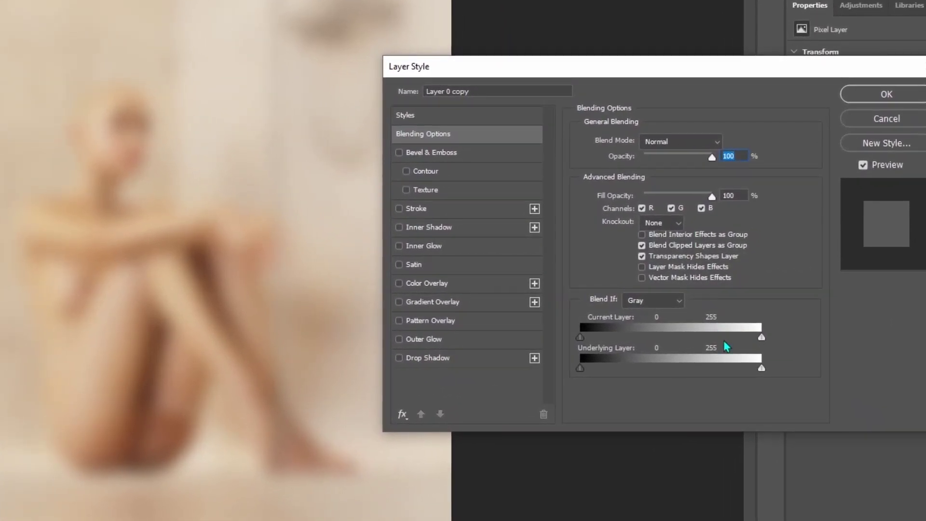
key(alt)
drag(761, 341, 652, 338)
mouse_move(584, 337)
mouse_down()
mouse_move(657, 353)
mouse_move(633, 357)
mouse_move(599, 339)
mouse_up()
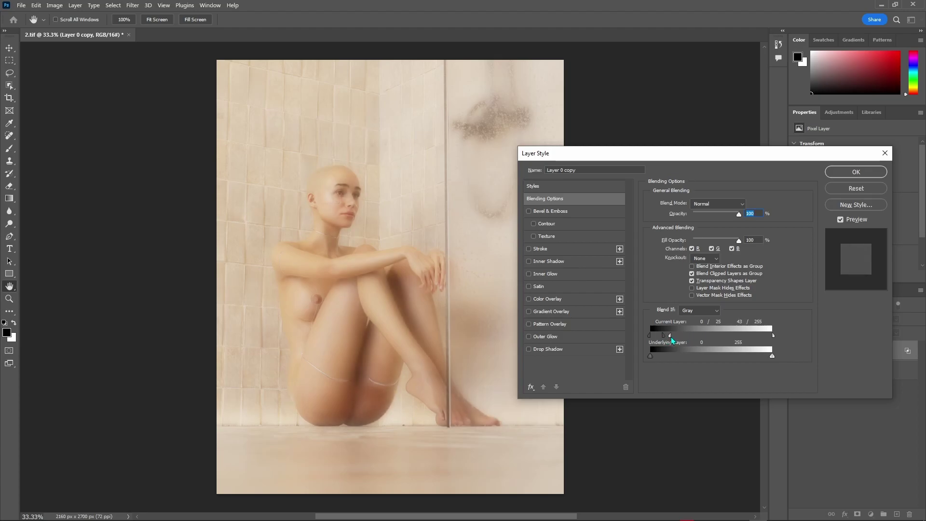
drag(671, 340, 701, 343)
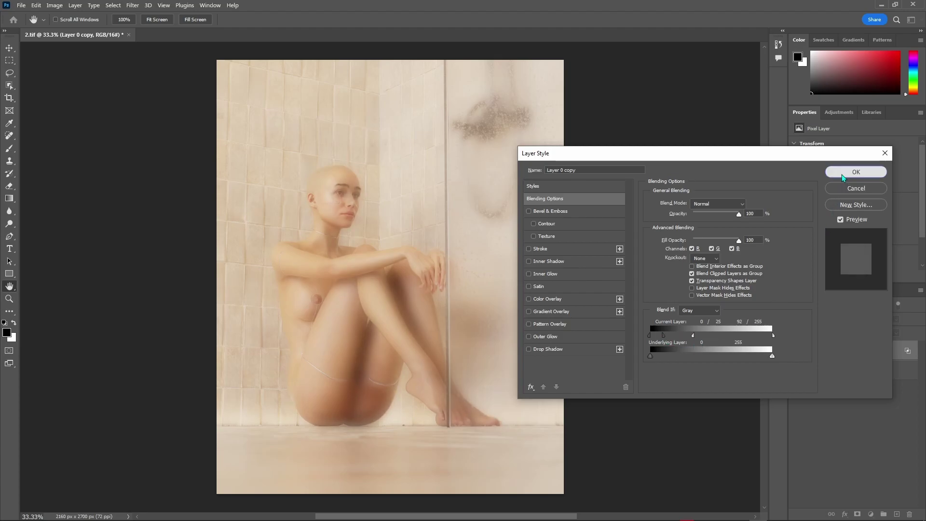
click(854, 172)
click(897, 319)
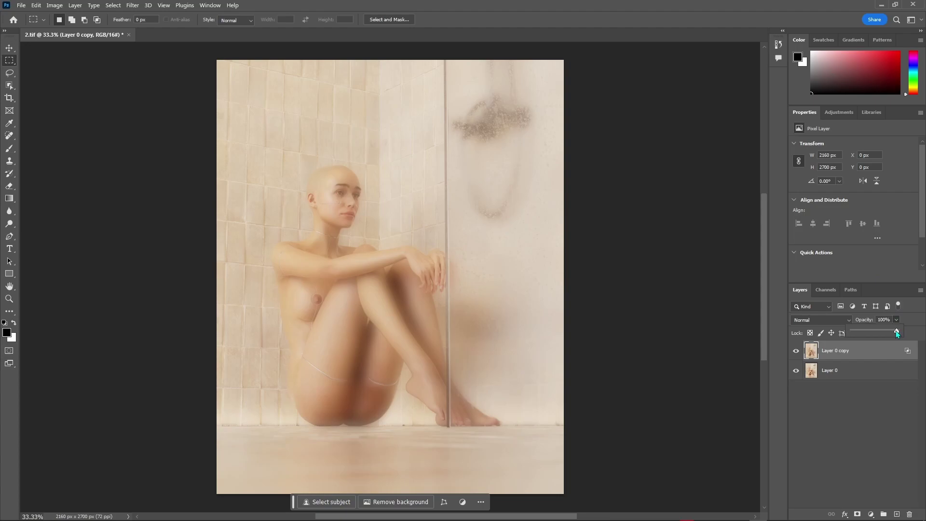
Lower Layer 0 copy to 90% opacity, stamp visible into Layer 1, and make it a smart object
drag(880, 333, 878, 332)
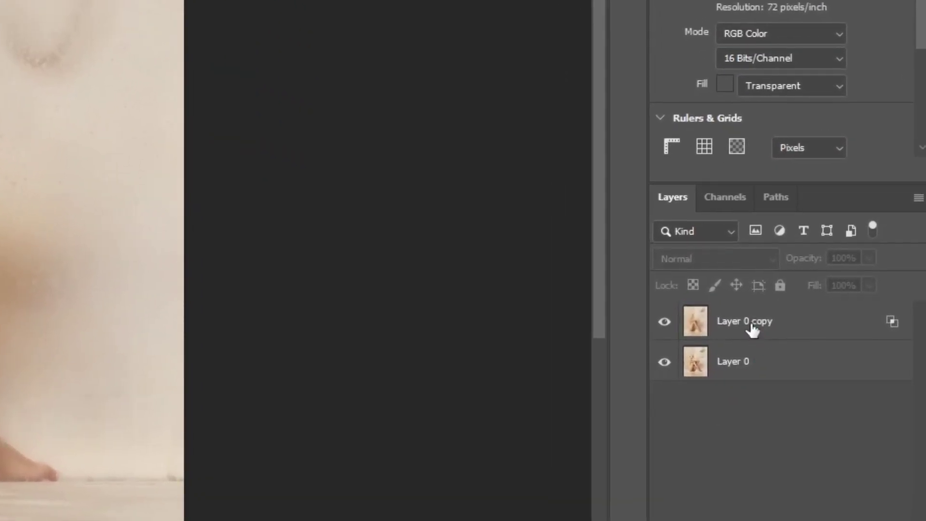
click(751, 329)
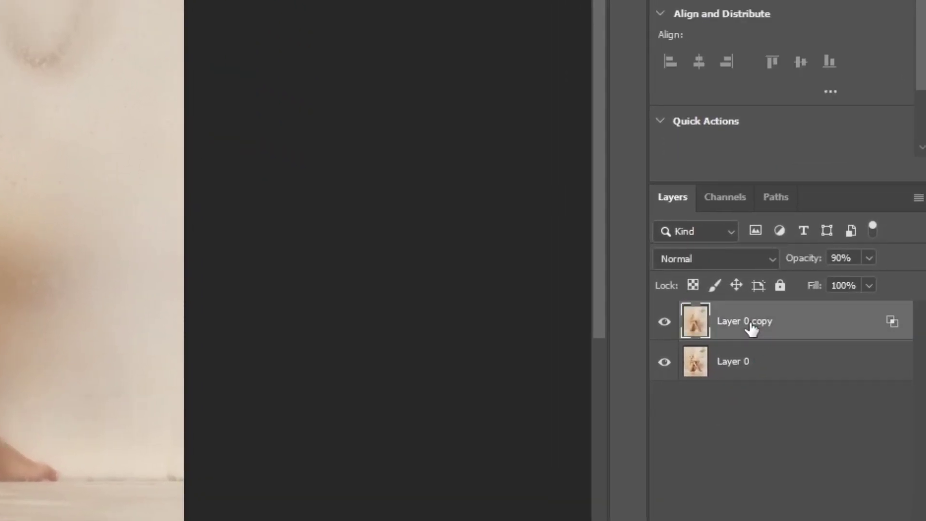
key(ctrl+shift+alt+e)
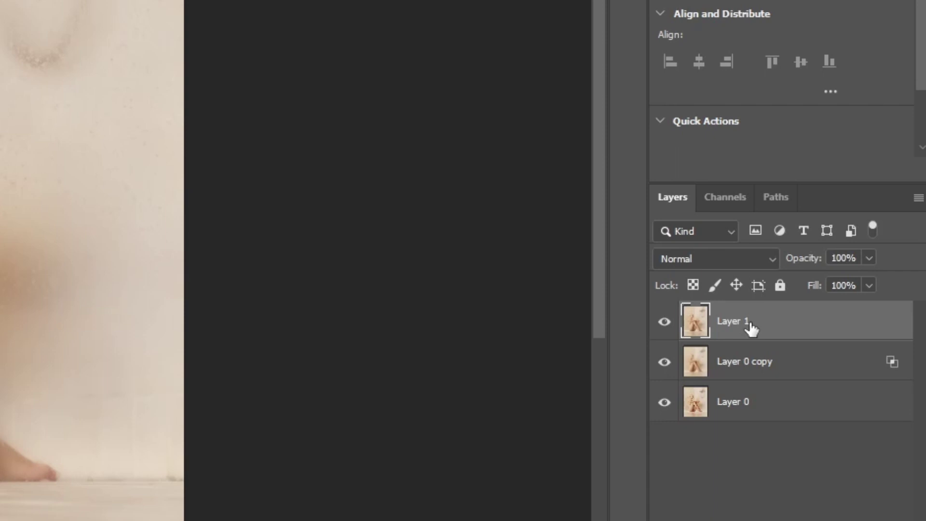
right_click(751, 326)
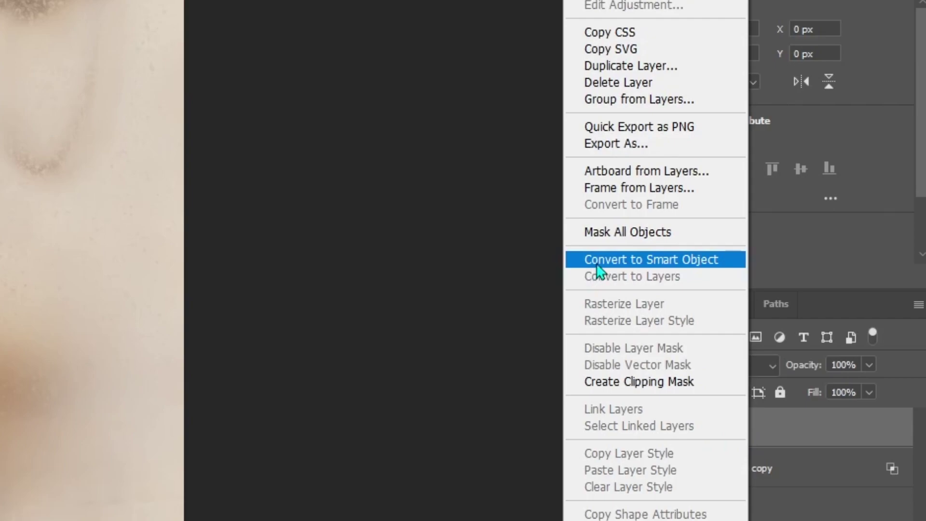
click(596, 263)
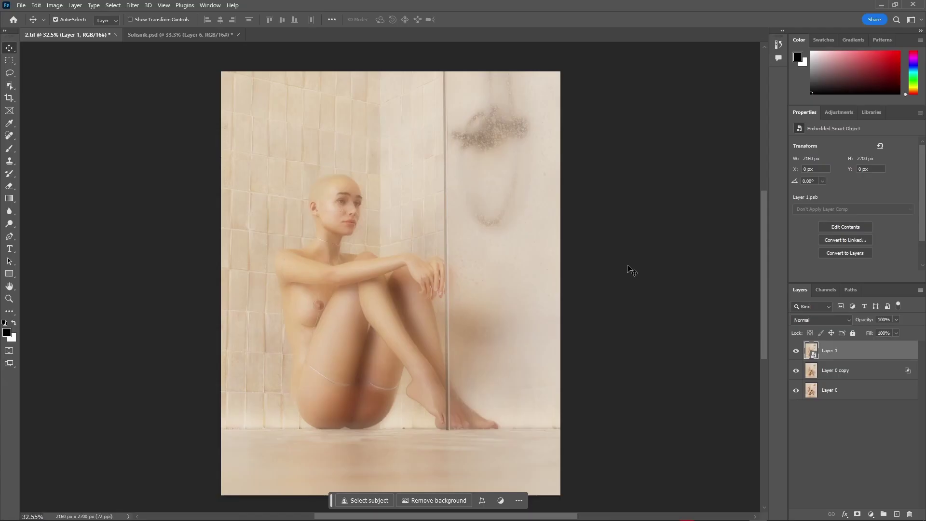
Open the Camera Raw Filter on Layer 1 and darken Exposure to -0.45
click(132, 6)
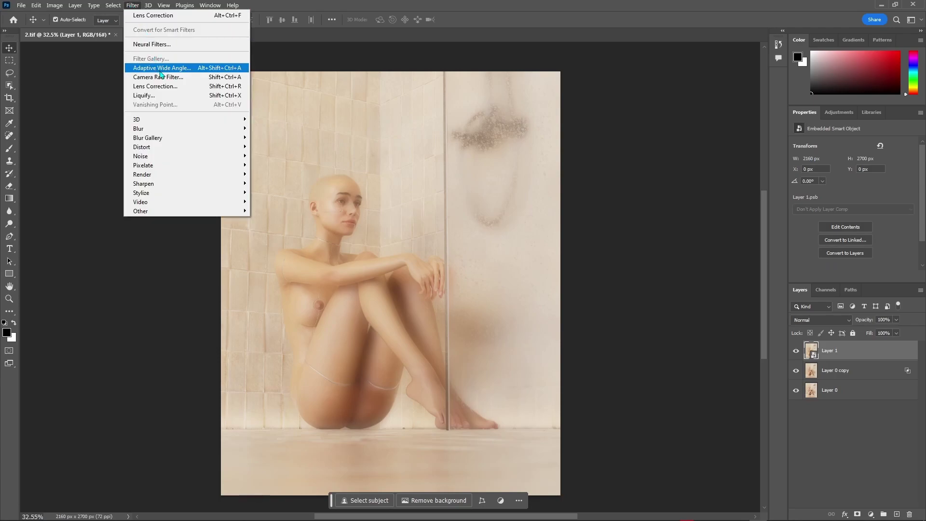
click(162, 78)
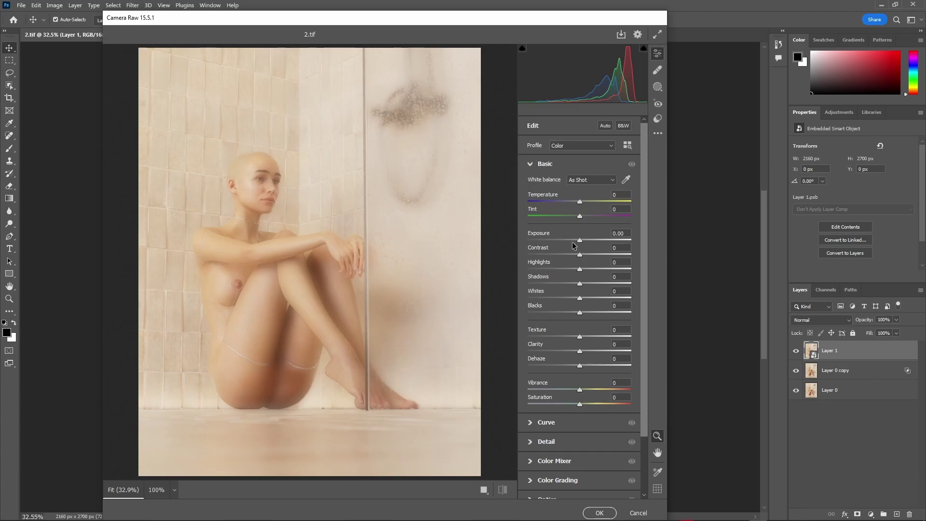
drag(578, 239, 573, 239)
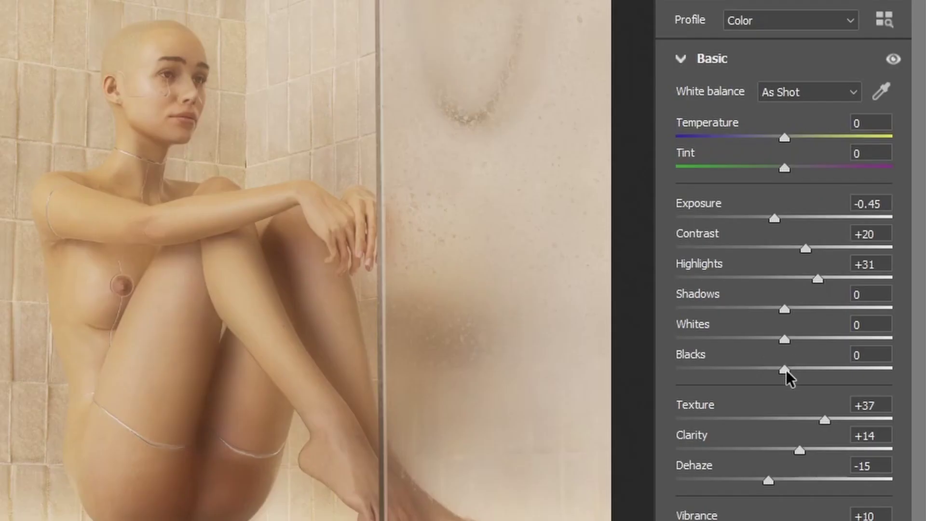
Set Blacks to 0 and lift it slightly, undoing a trial blue midtone tint
drag(786, 370, 510, 407)
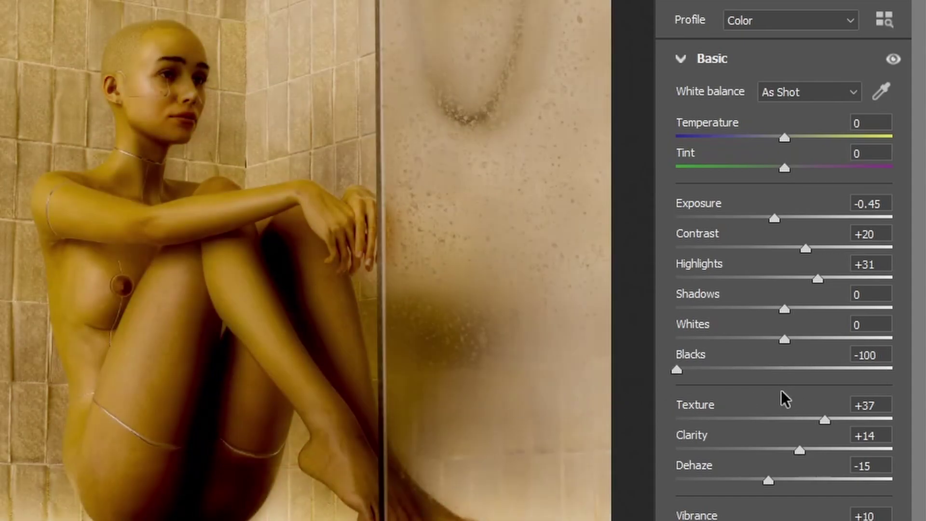
click(876, 352)
text(0)
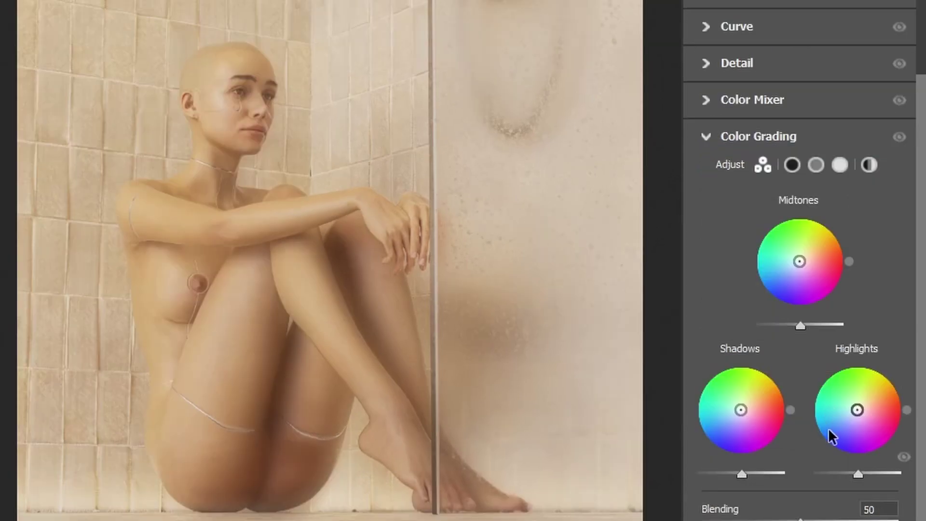
mouse_move(806, 262)
mouse_down()
mouse_move(810, 269)
mouse_move(777, 282)
mouse_move(801, 270)
mouse_up()
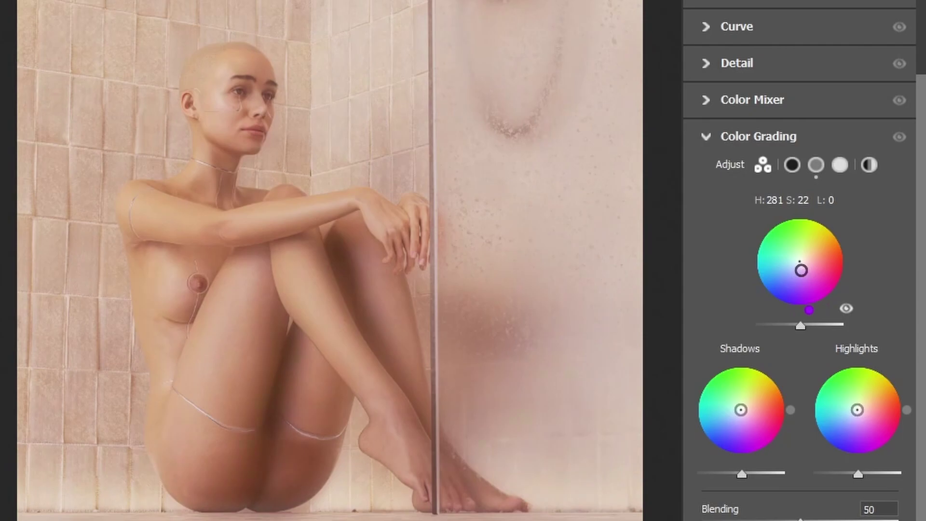
key(ctrl+z)
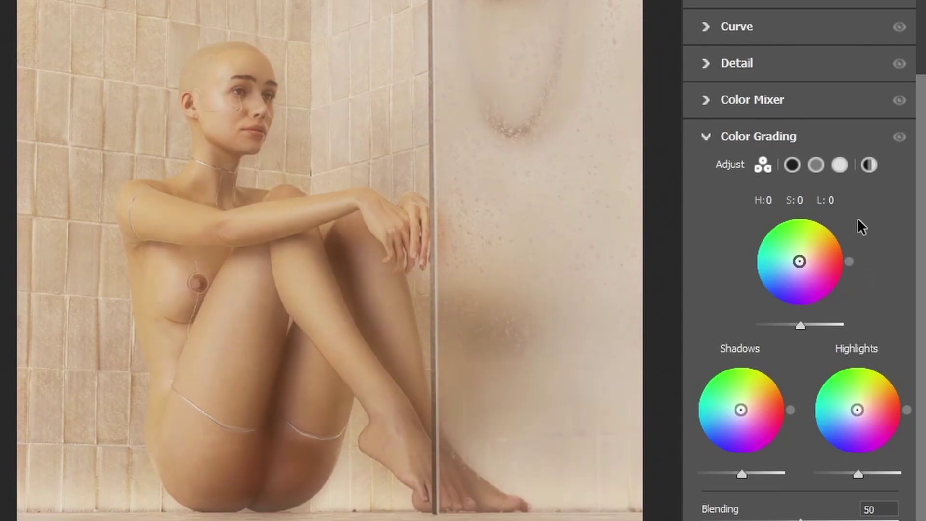
click(706, 132)
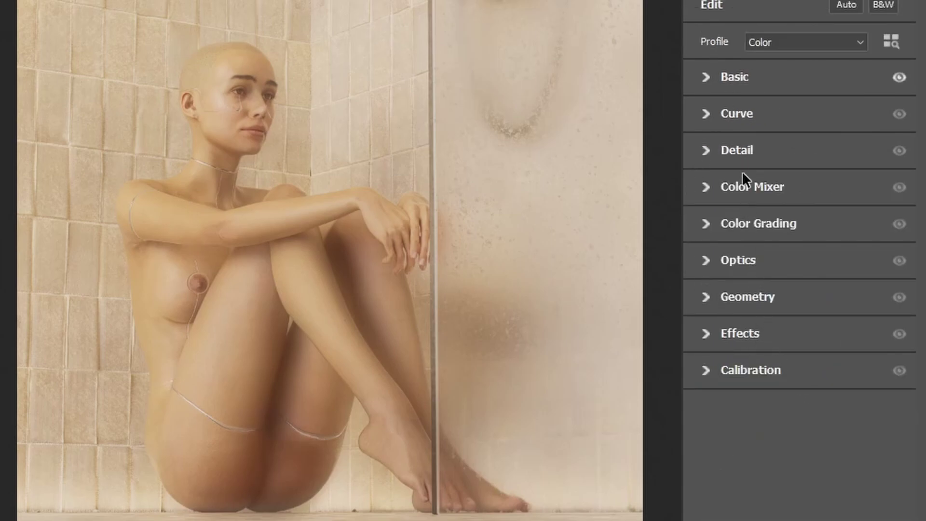
click(706, 76)
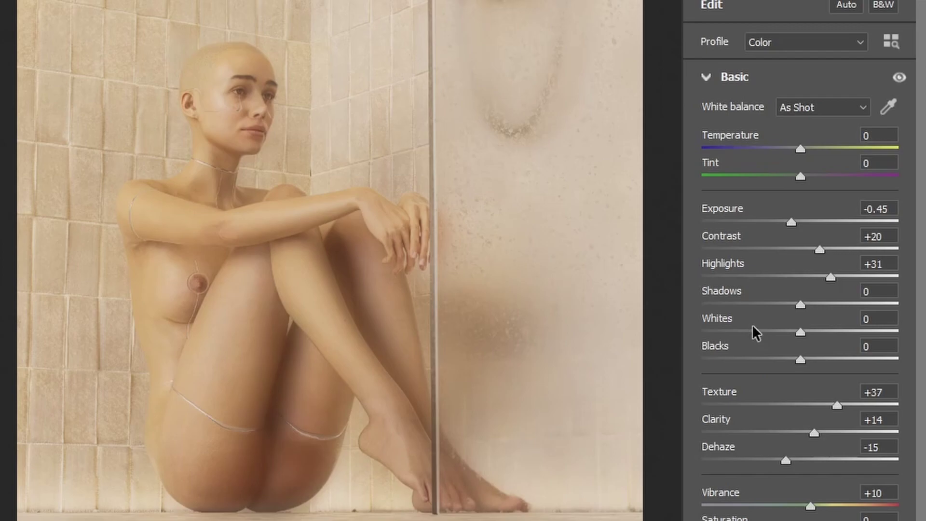
drag(836, 360, 843, 359)
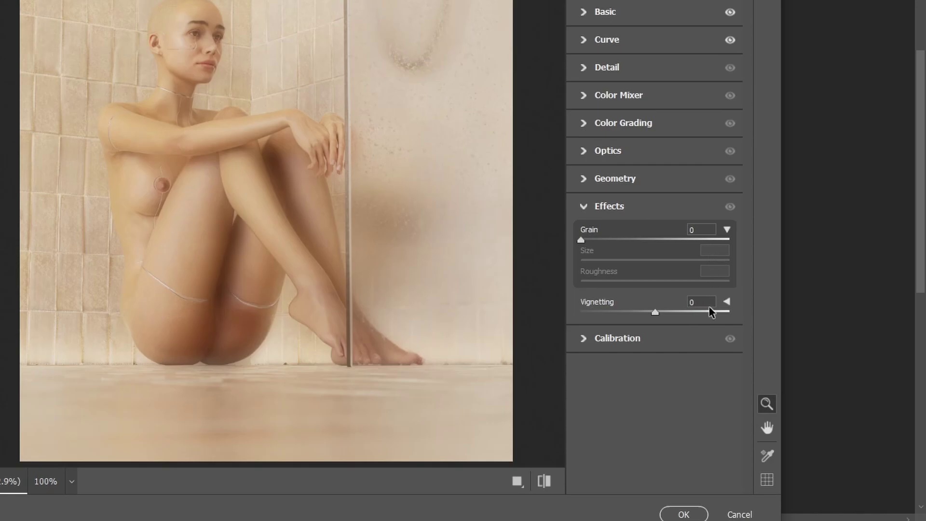
Apply, then reopen the Camera Raw Filter and set Contrast +15, Exposure -0.50, Saturation -20
click(683, 514)
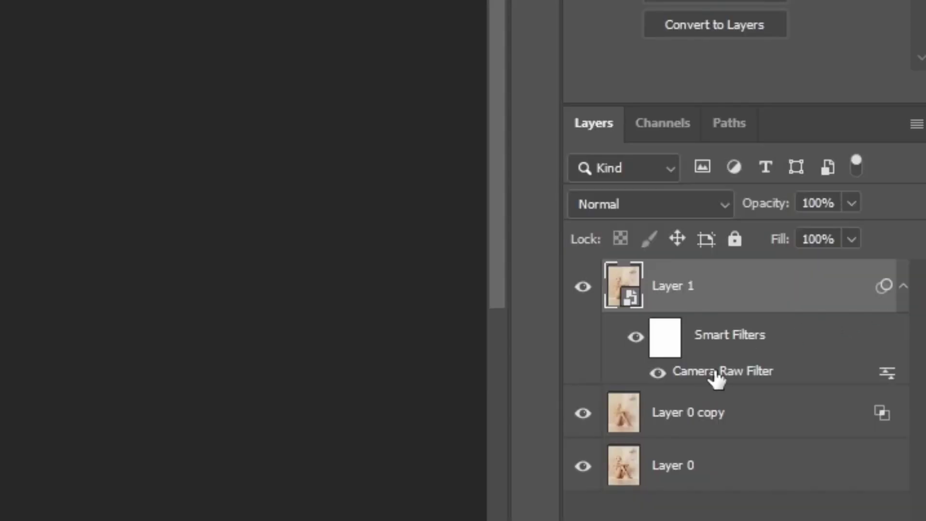
double_click(716, 372)
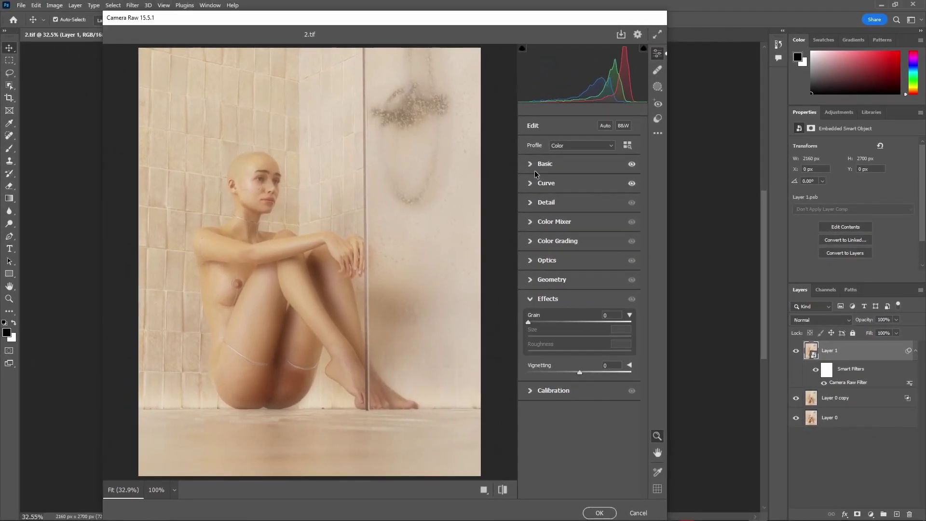
click(534, 170)
drag(587, 253, 575, 241)
scroll(575, 241, down, 2)
drag(574, 347, 569, 348)
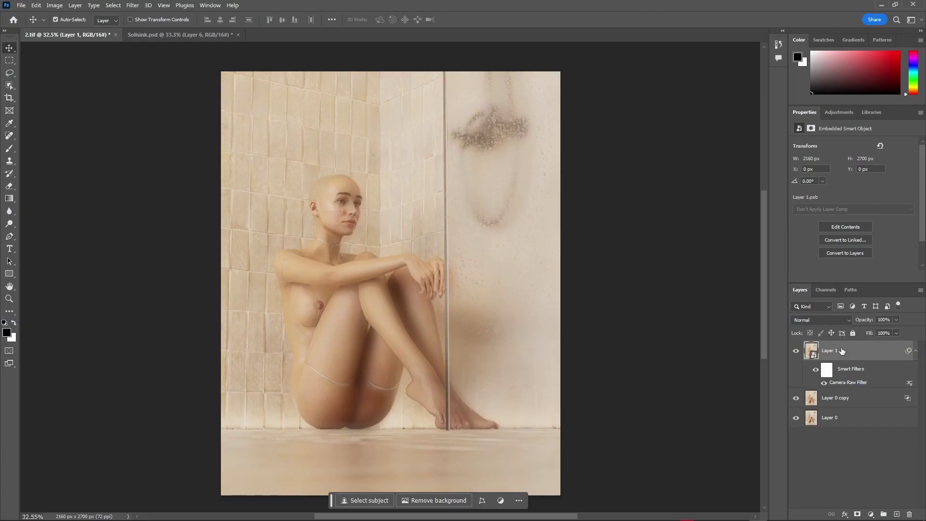
Create Layer 2 with a layer mask and select the seated figure with Object Selection
key(ctrl+shift+n)
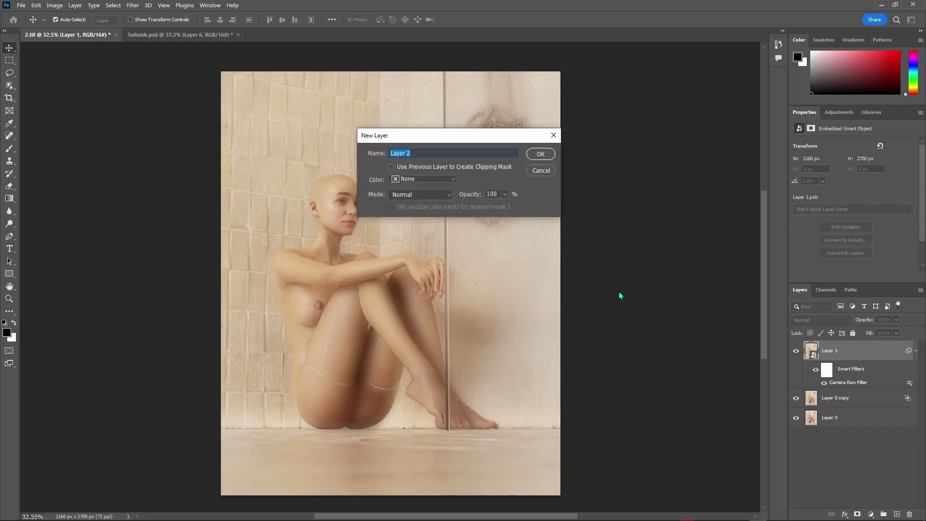
click(543, 159)
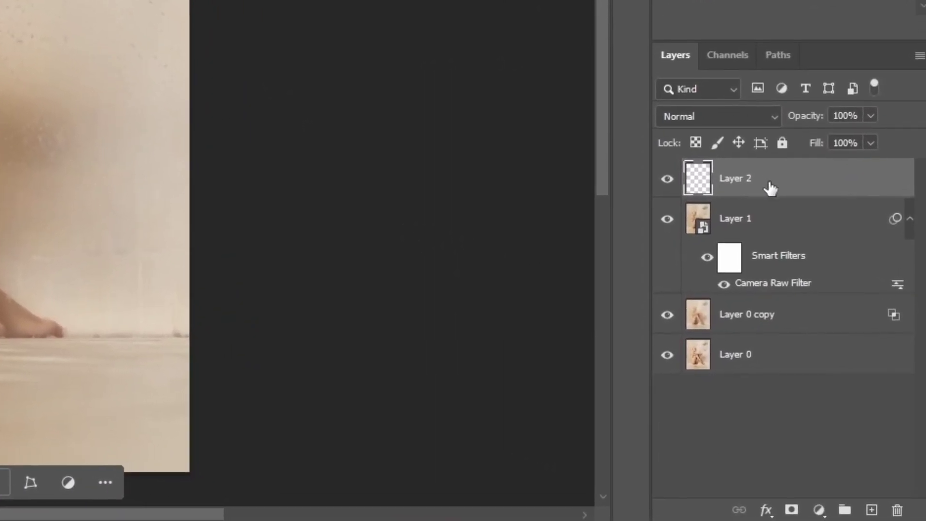
click(792, 510)
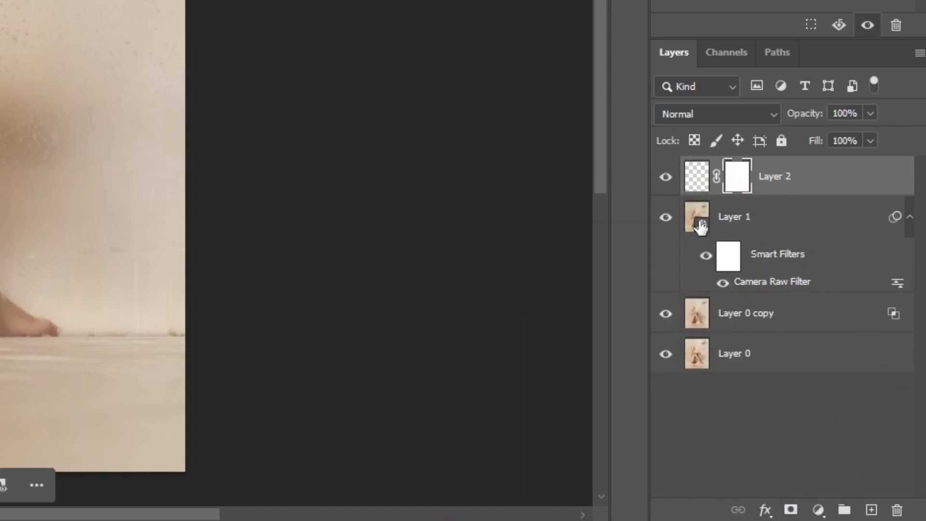
click(698, 223)
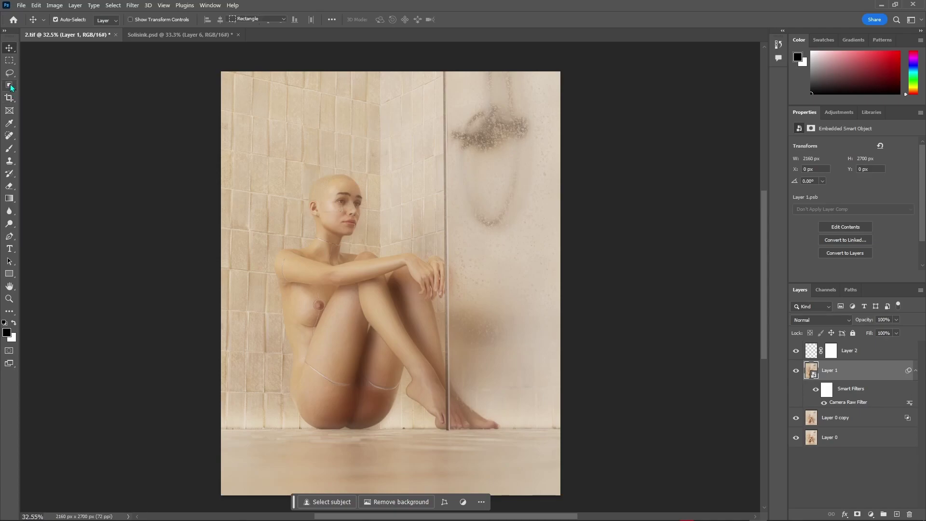
click(10, 86)
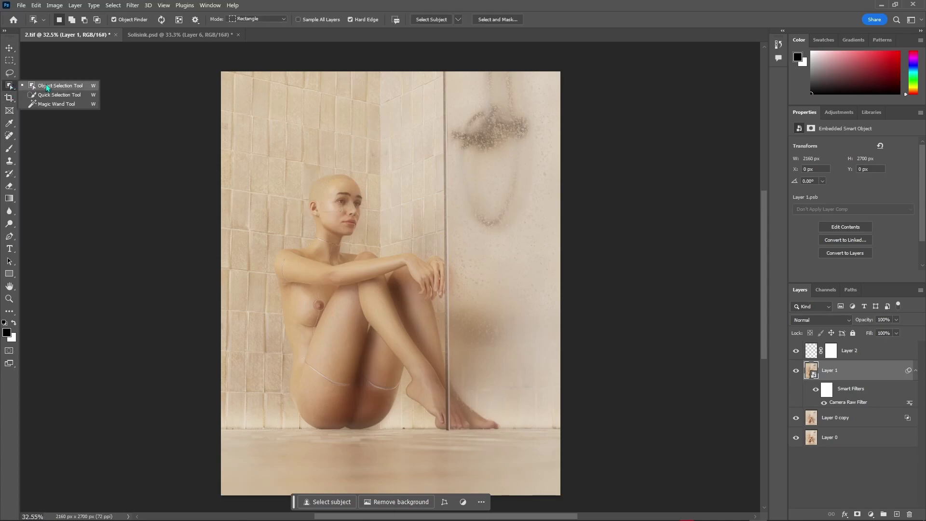
click(334, 273)
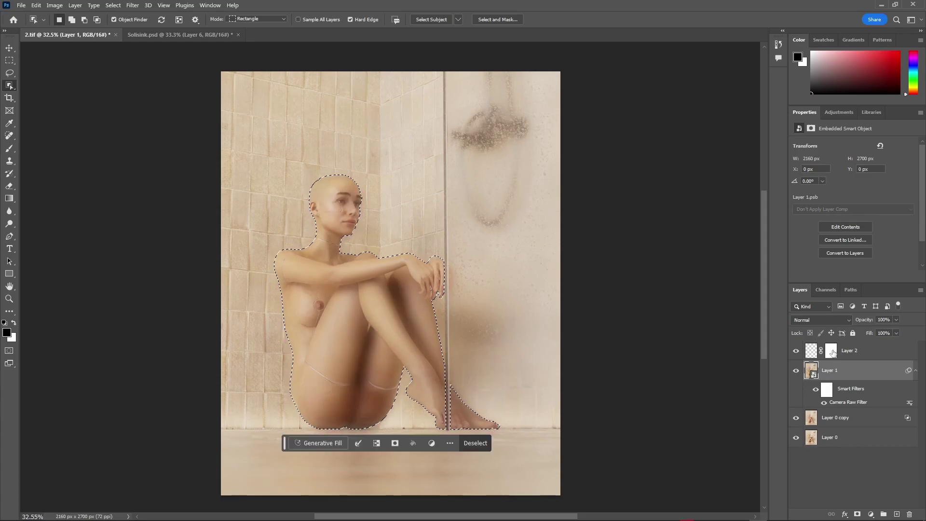
Fill the figure area of Layer 2's mask black, deselect, and invert the mask
click(832, 351)
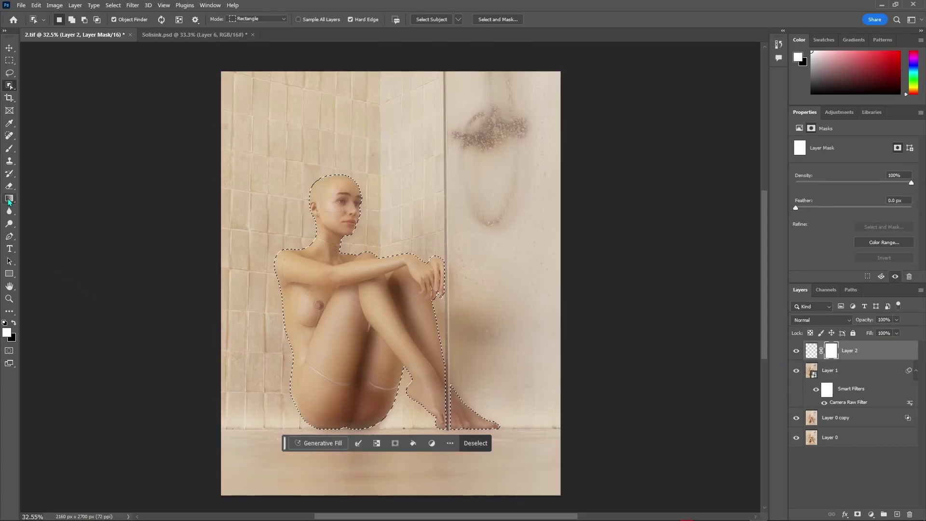
right_click(9, 199)
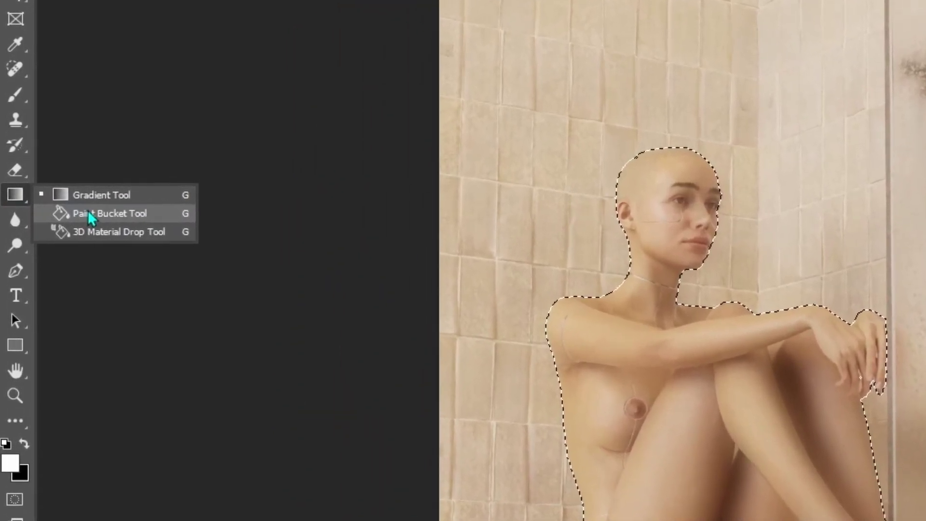
click(89, 213)
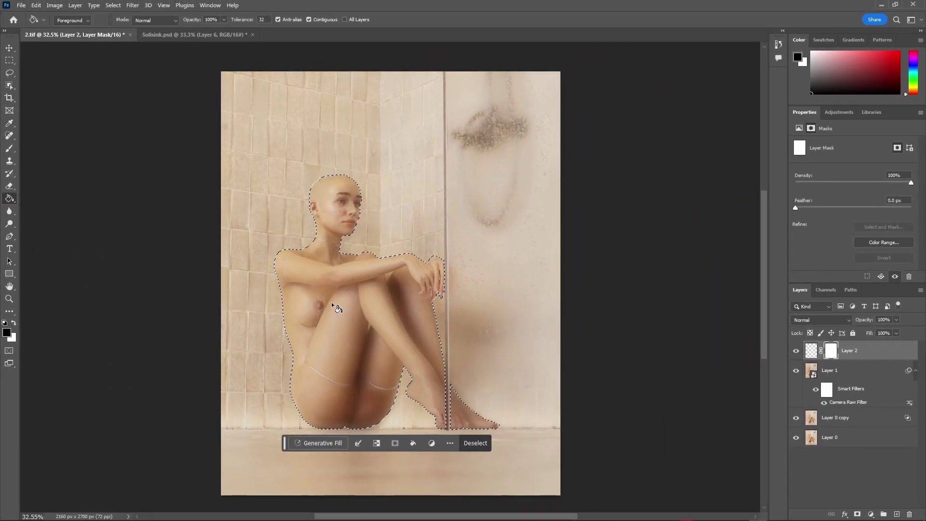
click(331, 304)
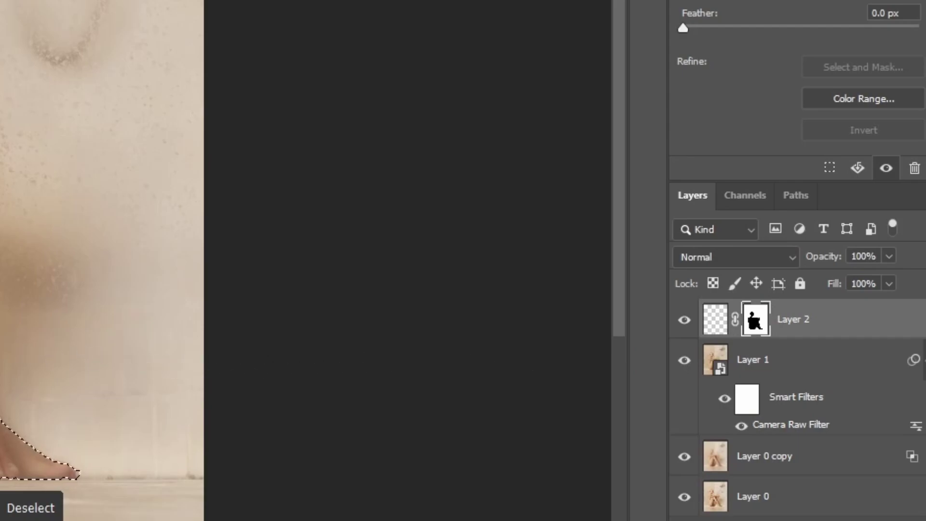
key(ctrl+d)
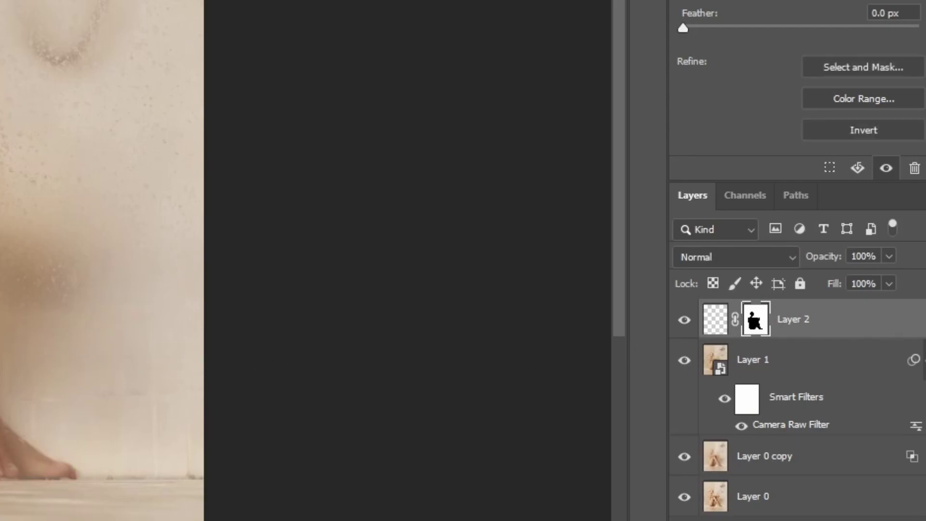
key(ctrl+i)
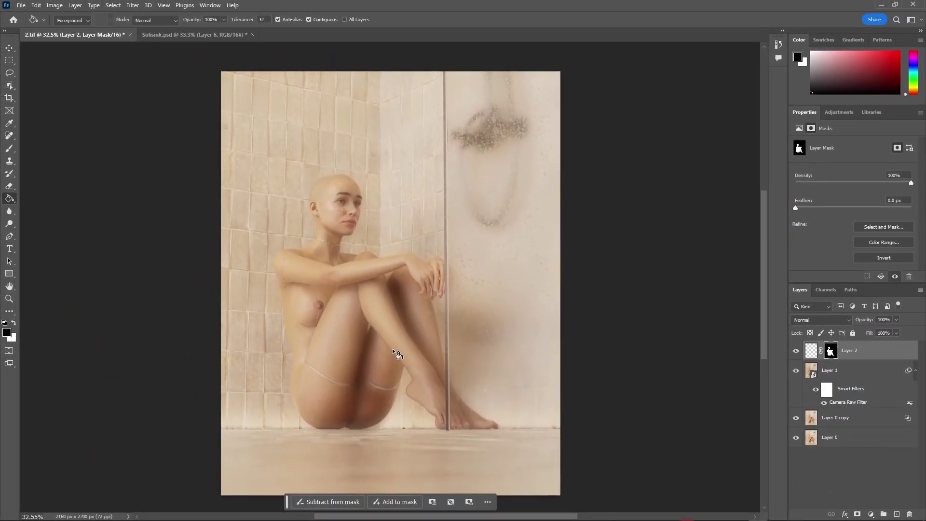
Paint white over the figure's left side, head and lower legs on Layer 2
click(812, 350)
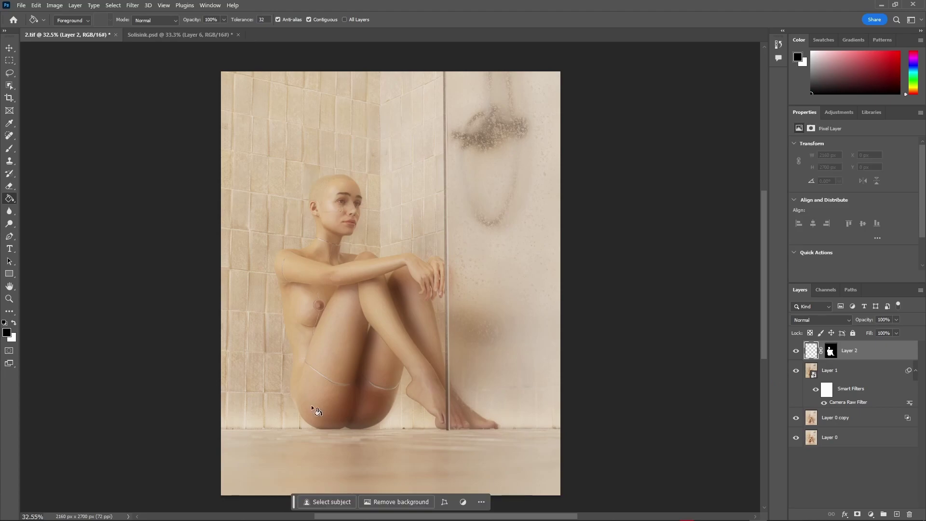
key(x)
key(b)
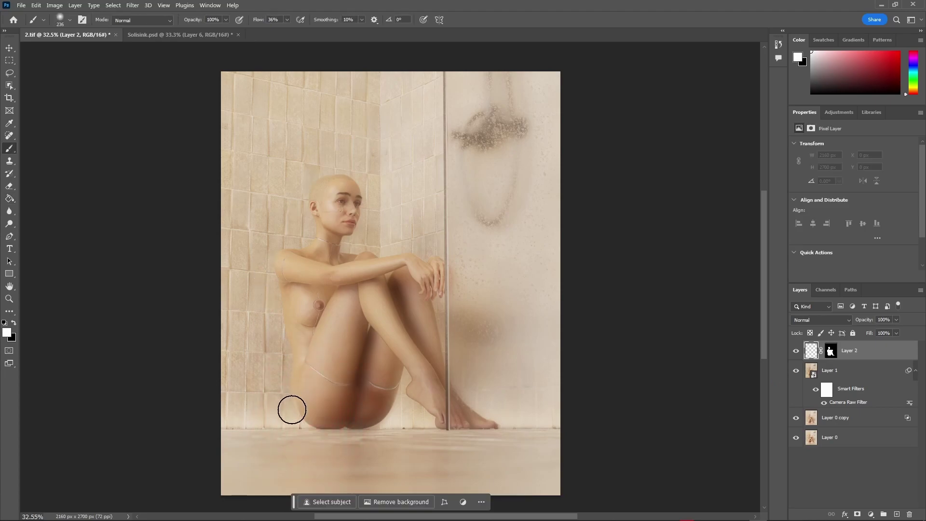
mouse_move(292, 409)
mouse_down()
mouse_move(275, 365)
mouse_move(263, 231)
mouse_up()
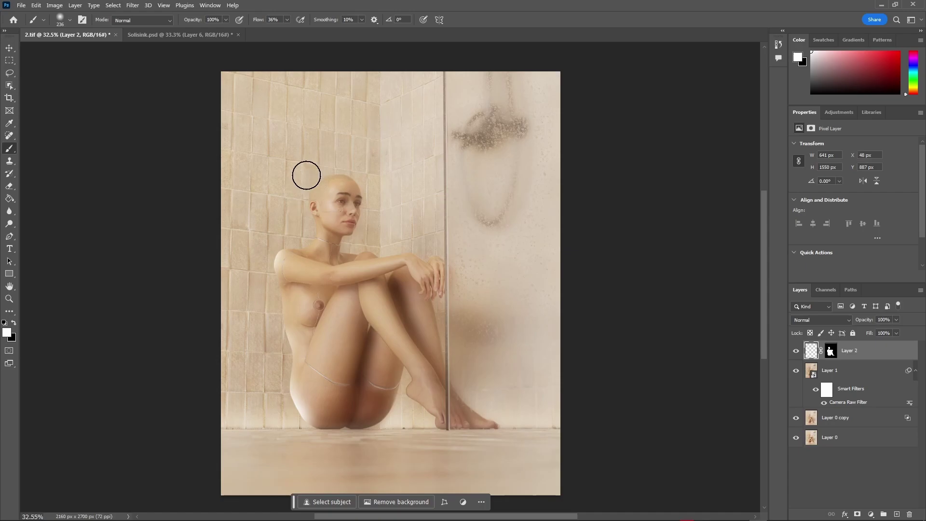
drag(306, 175, 280, 196)
mouse_move(391, 425)
mouse_down()
mouse_move(403, 380)
mouse_move(392, 420)
mouse_up()
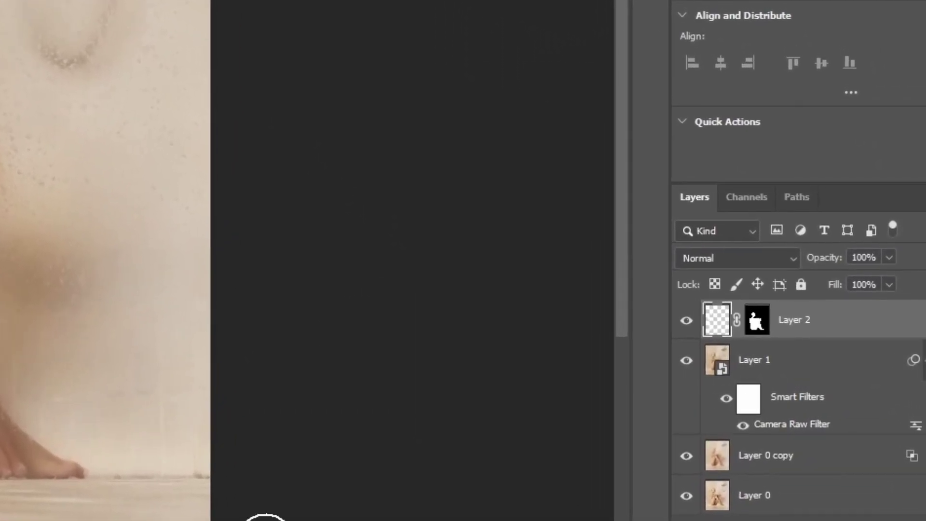
Set Layer 2 to Screen blending at 47% opacity
click(726, 277)
click(714, 297)
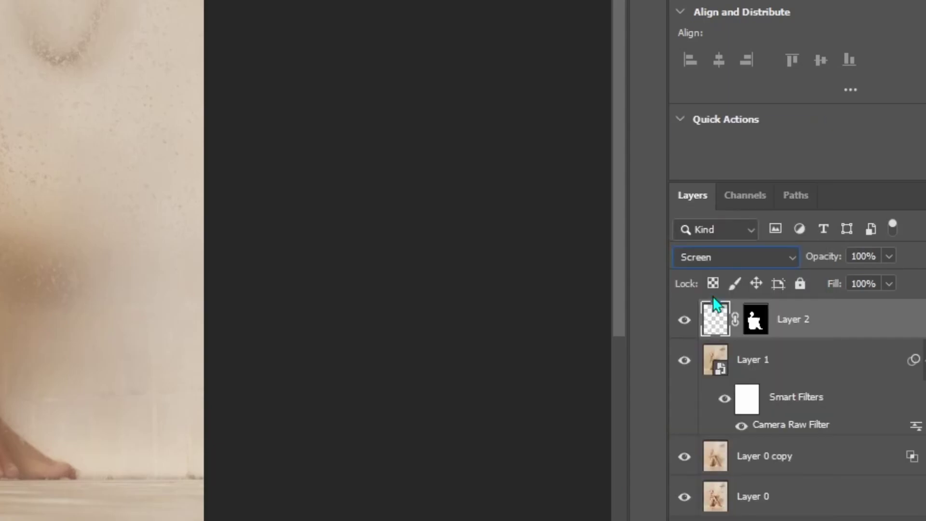
drag(889, 256, 843, 280)
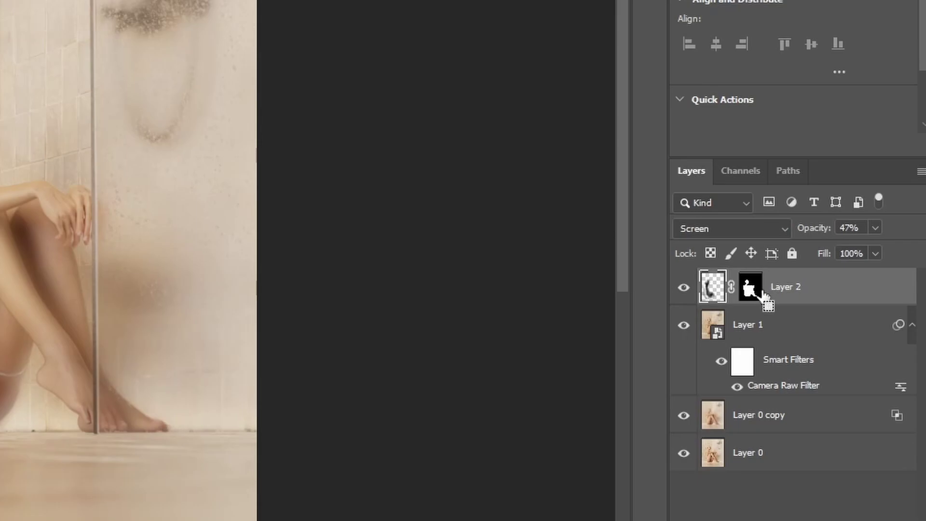
Stamp visible layers into a new Layer 3 and convert it to a smart object
key(ctrl+shift+alt+e)
right_click(763, 295)
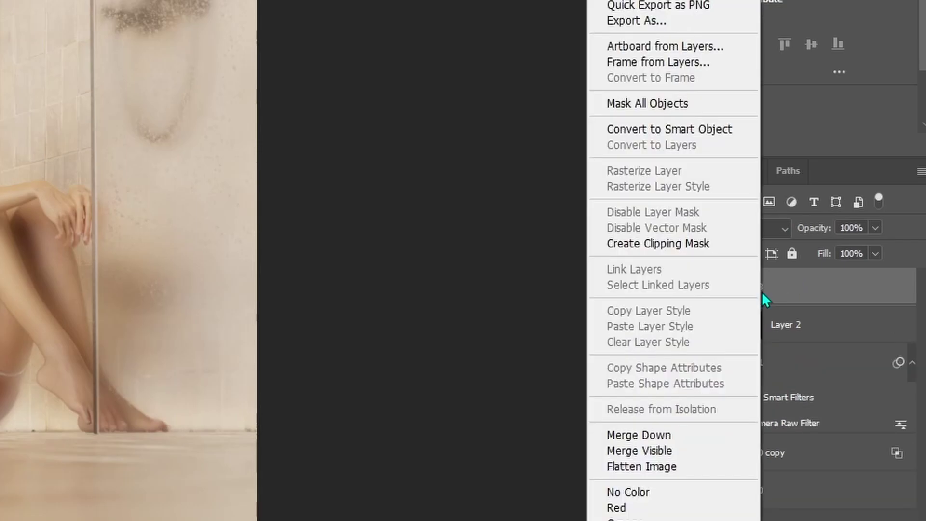
click(626, 128)
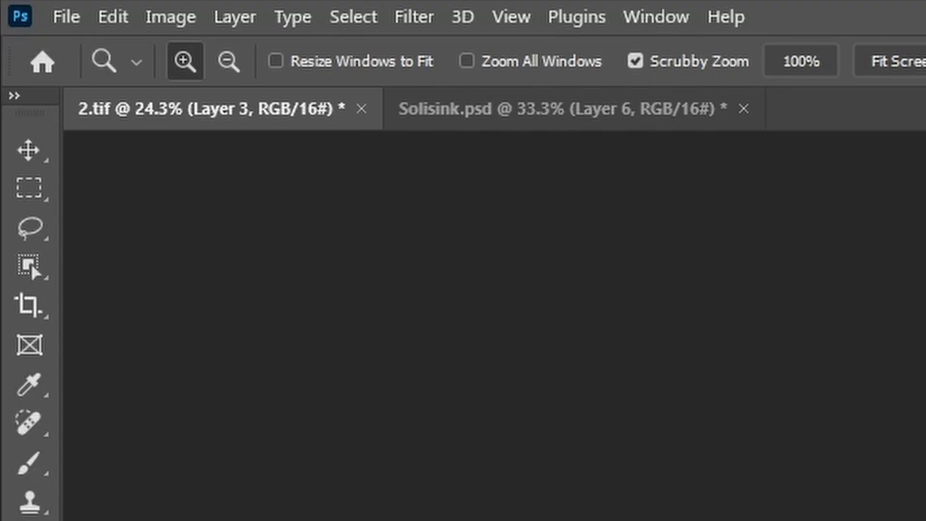
Apply Lens Correction with Red/Cyan fringe +75 and Blue/Yellow fringe -75, inspecting it zoomed in
click(414, 20)
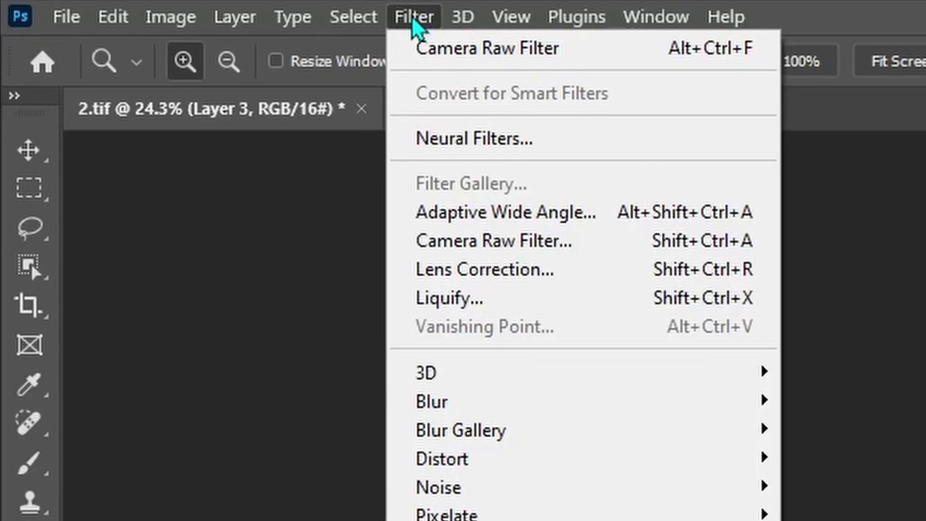
click(471, 270)
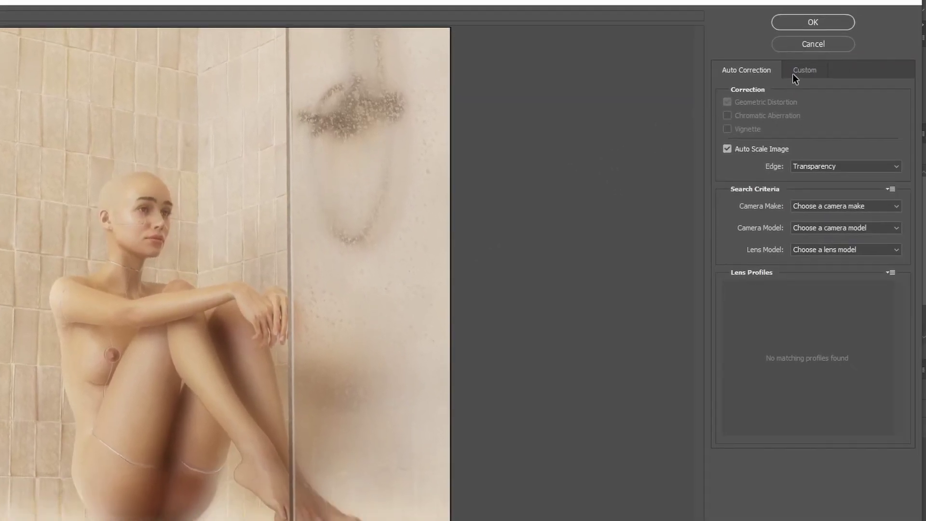
click(795, 72)
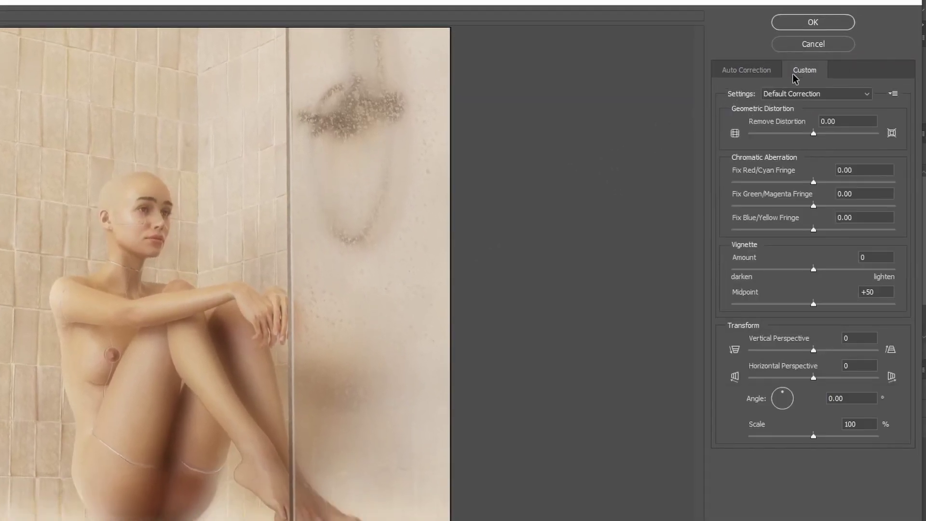
click(858, 169)
text(75)
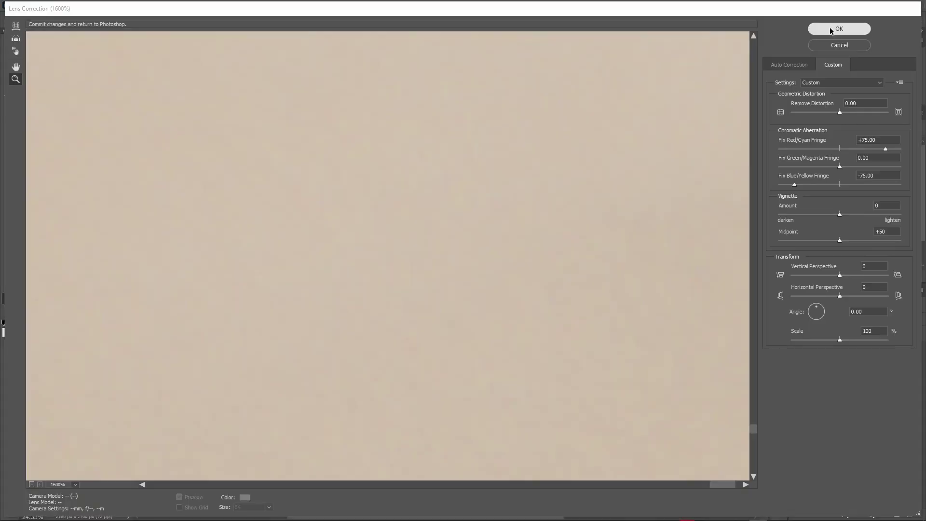
click(813, 22)
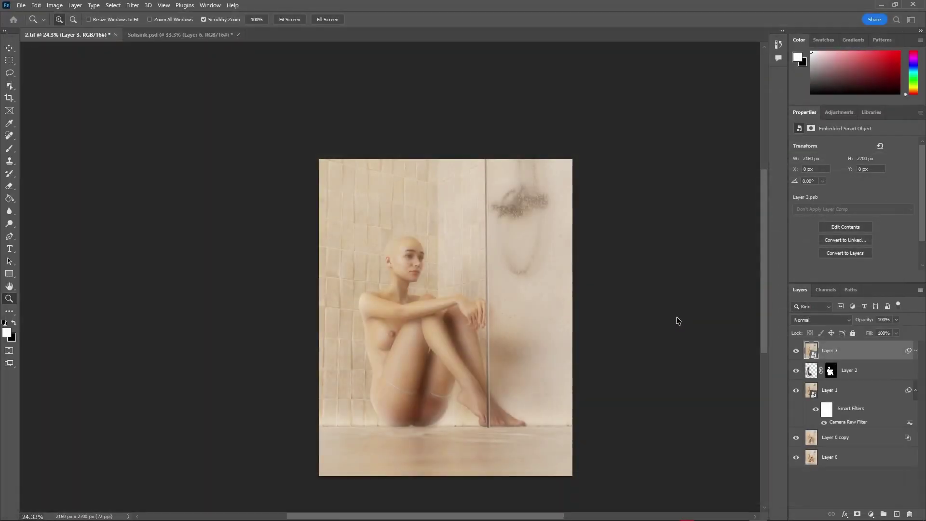
drag(550, 440, 621, 446)
drag(618, 323, 679, 265)
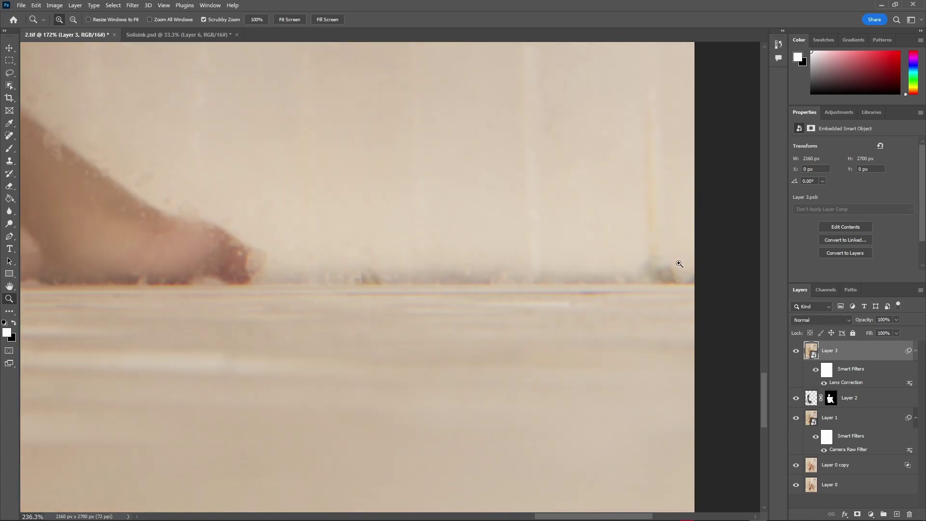
drag(606, 267, 687, 241)
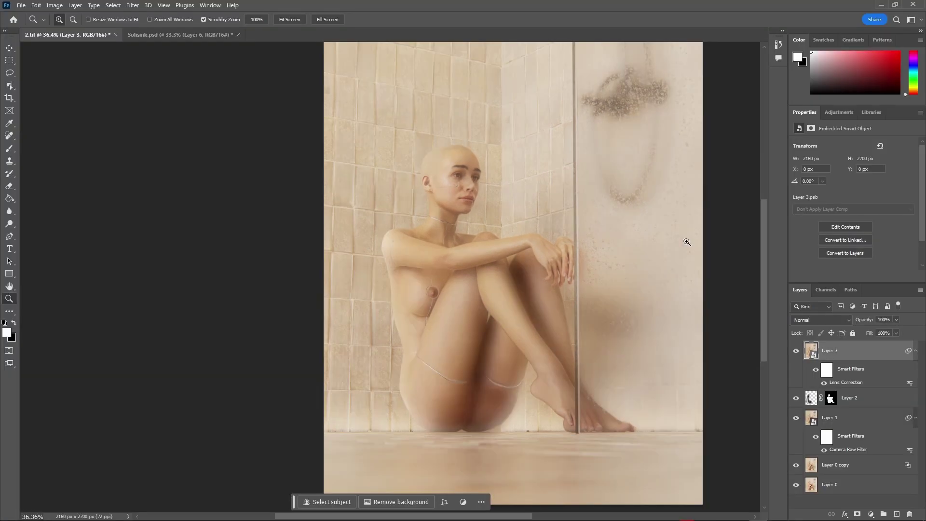
In Camera Raw on Layer 3, set Effects Grain to 30 and Vignetting to -20
click(132, 6)
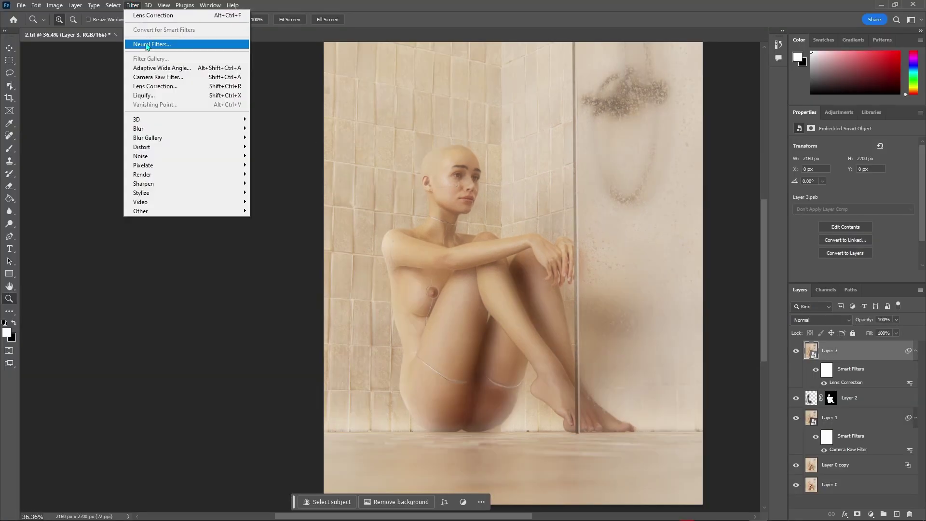
click(151, 78)
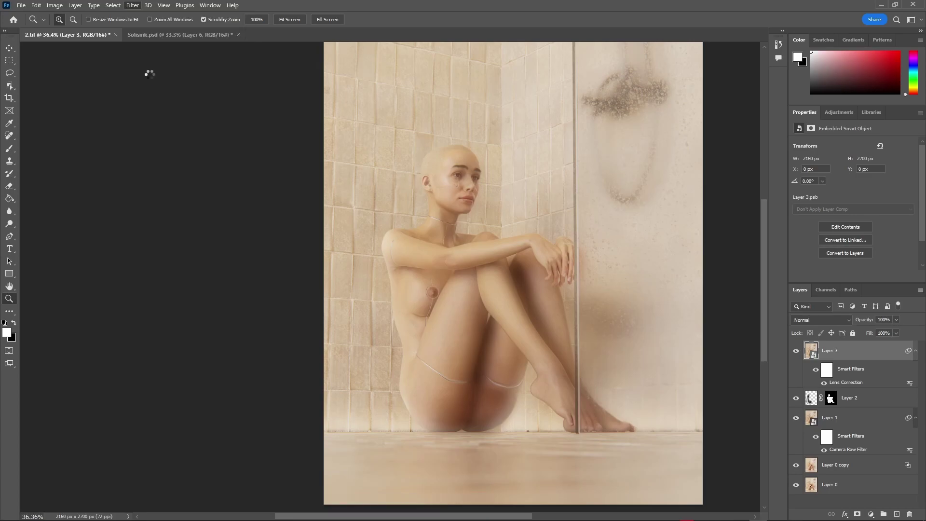
scroll(566, 363, down, 2)
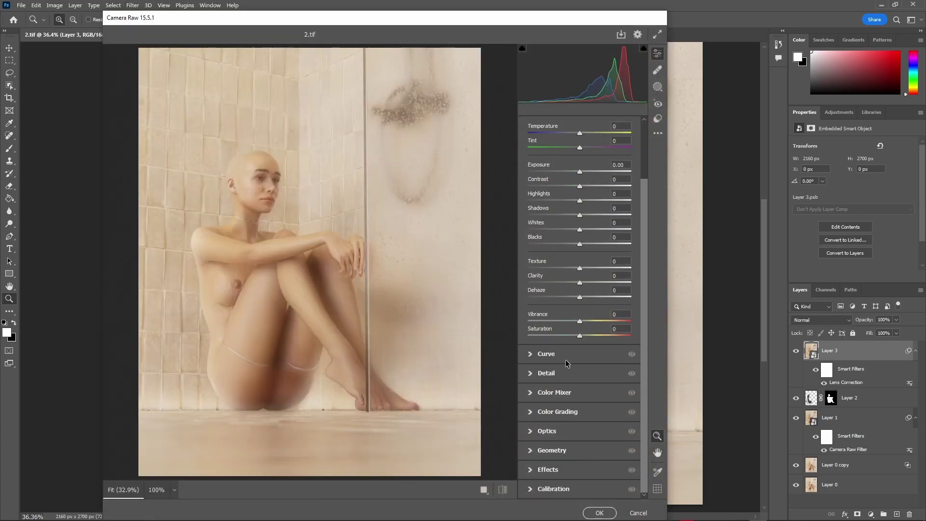
click(531, 469)
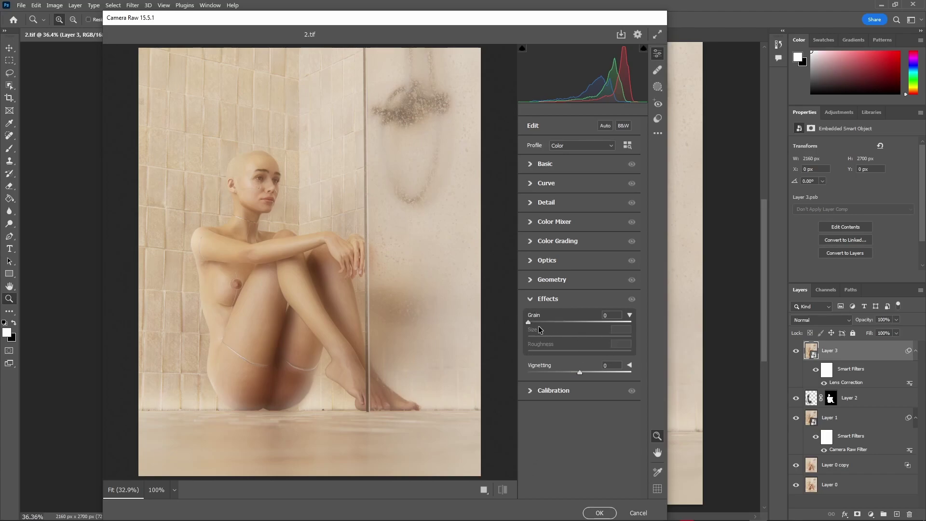
drag(529, 322, 579, 322)
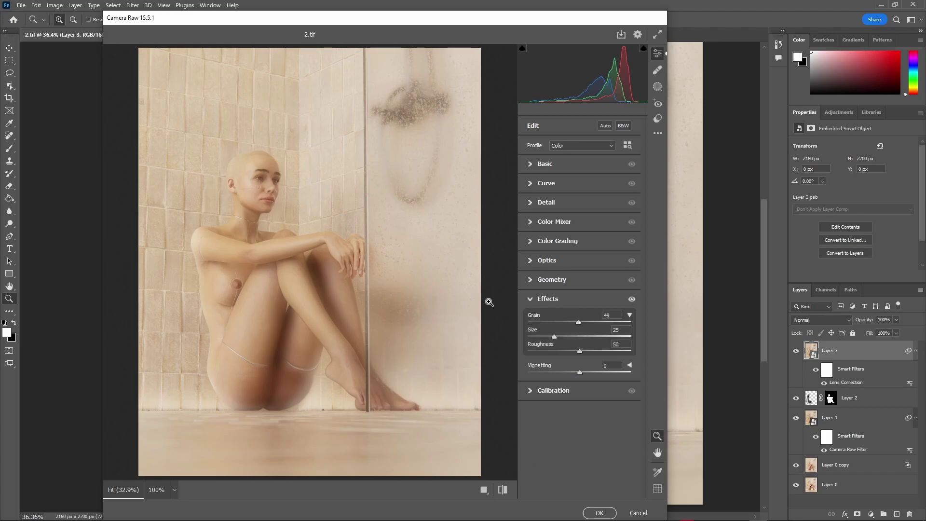
drag(281, 236, 333, 247)
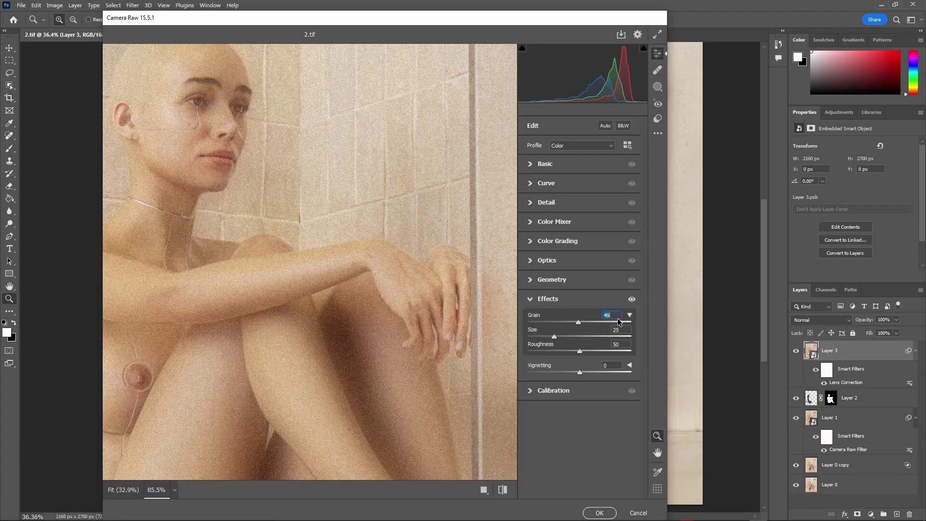
text(30)
key(ctrl+0)
drag(580, 373, 569, 373)
scroll(412, 391, down, 2)
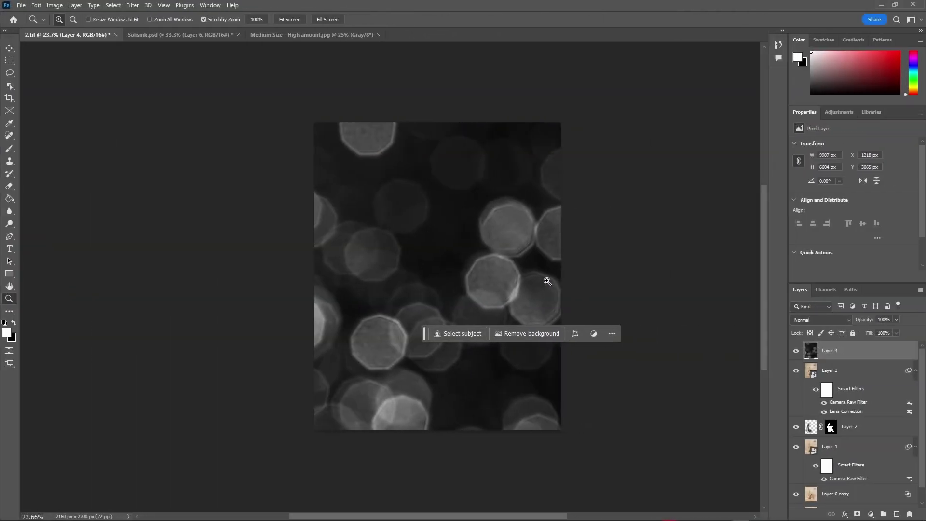
Switch bokeh Layer 4 to Screen blend mode and lower its opacity to 36%
drag(547, 281, 562, 280)
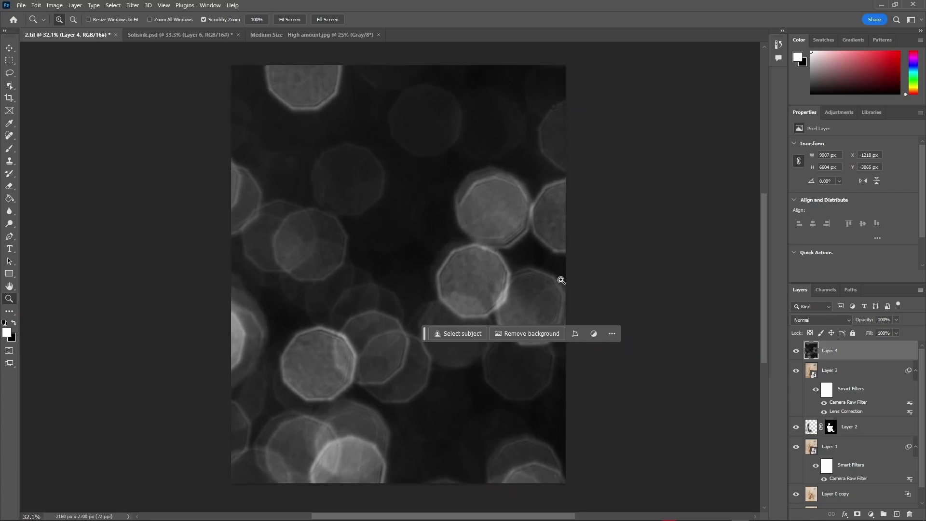
click(11, 48)
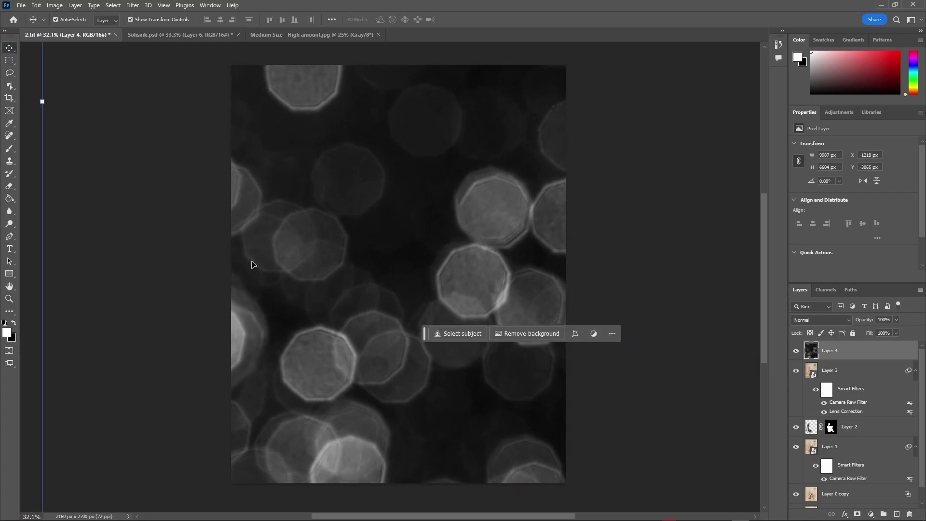
click(825, 321)
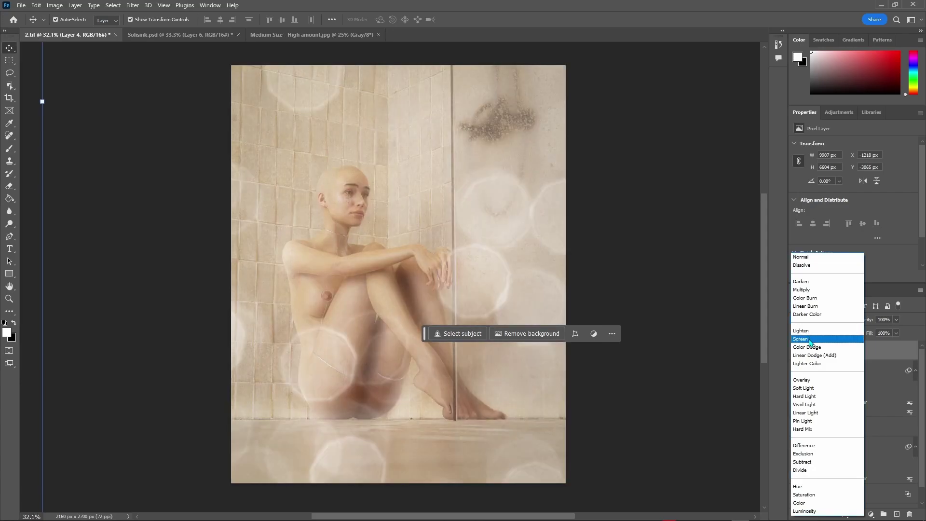
click(810, 339)
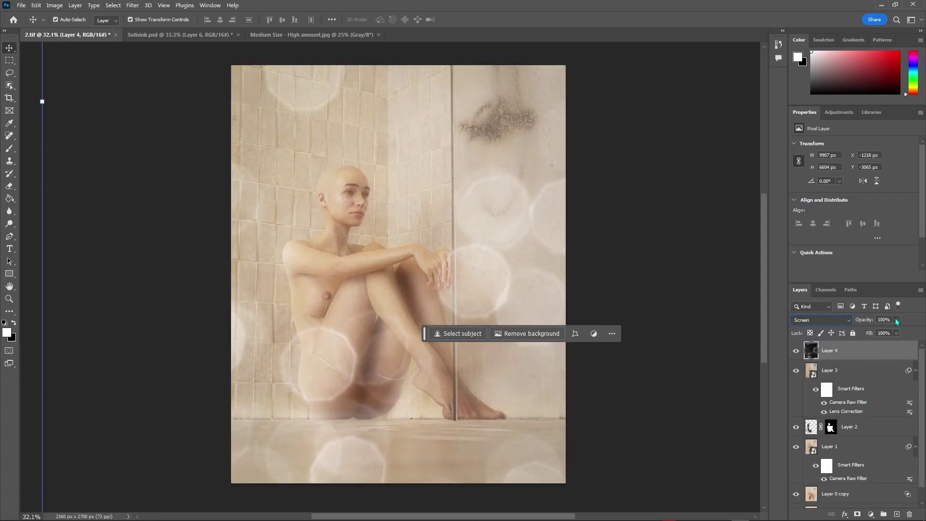
drag(886, 333, 885, 332)
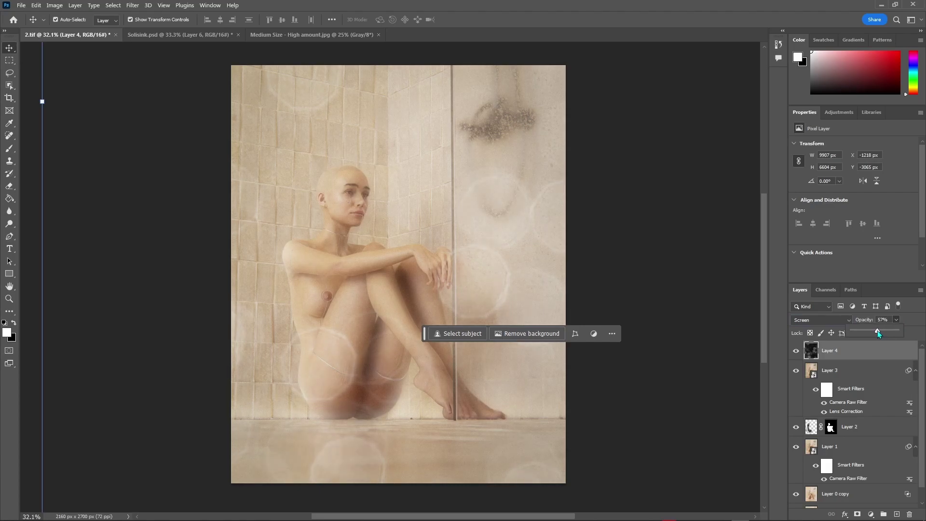
drag(872, 333, 870, 333)
Apply Lens Correction to the bokeh layer with Red/Cyan fringe +75 and Blue/Yellow fringe -75
click(133, 5)
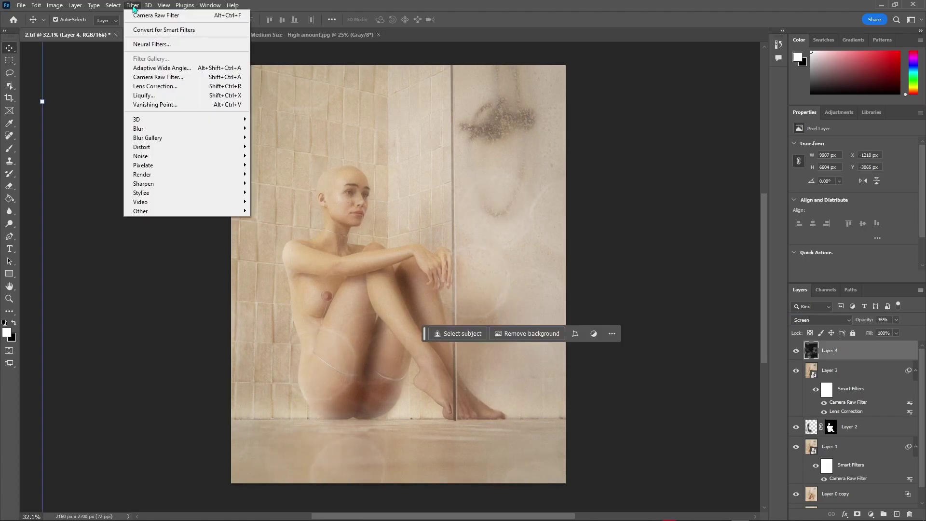
click(156, 86)
click(833, 64)
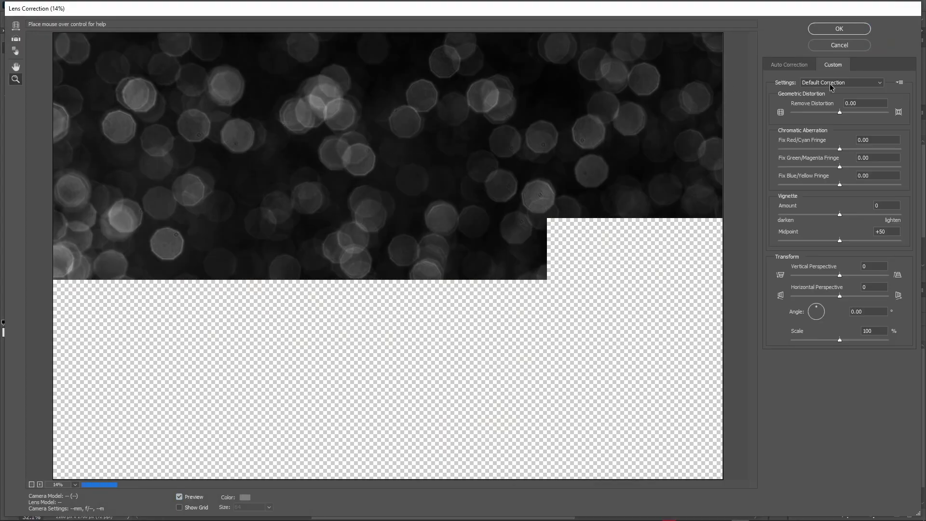
click(878, 141)
text(75)
click(876, 175)
text(-75)
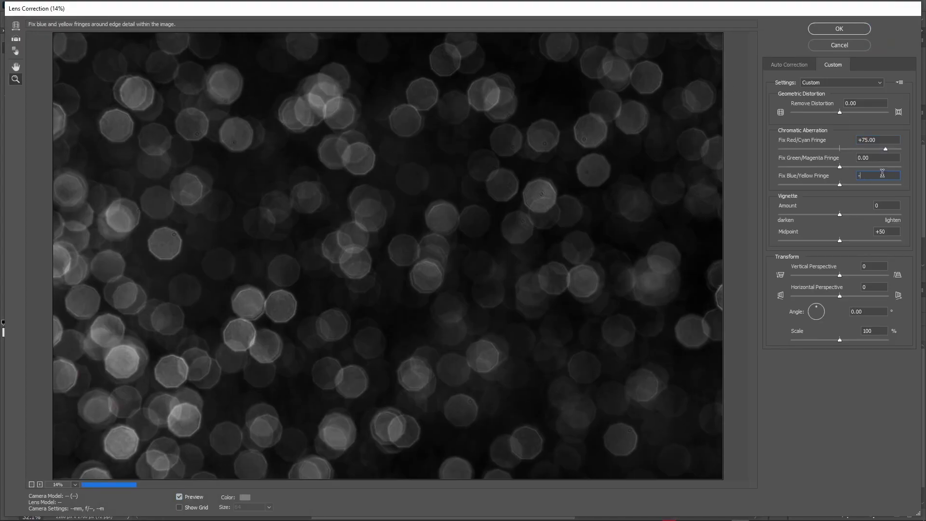
click(828, 31)
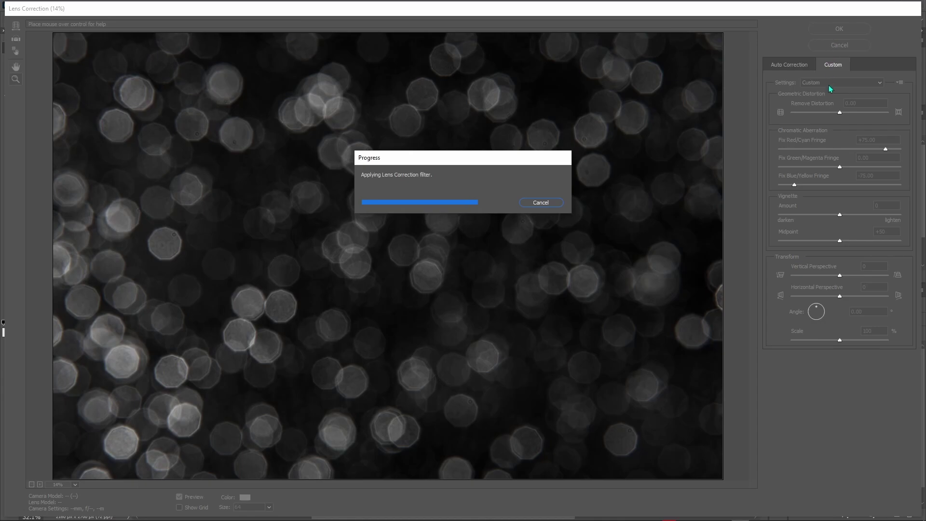